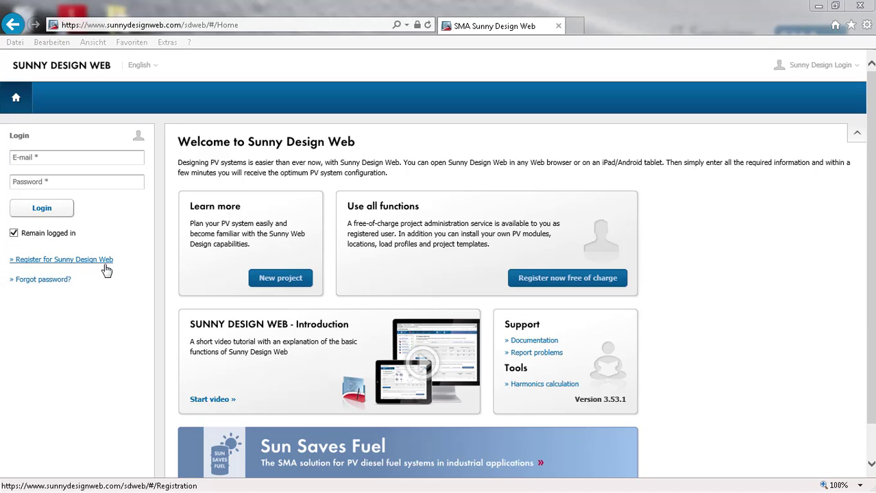
# - Sign in to Sunny Design Web with the account e-mail address and credentials
pyautogui.click(97, 159)
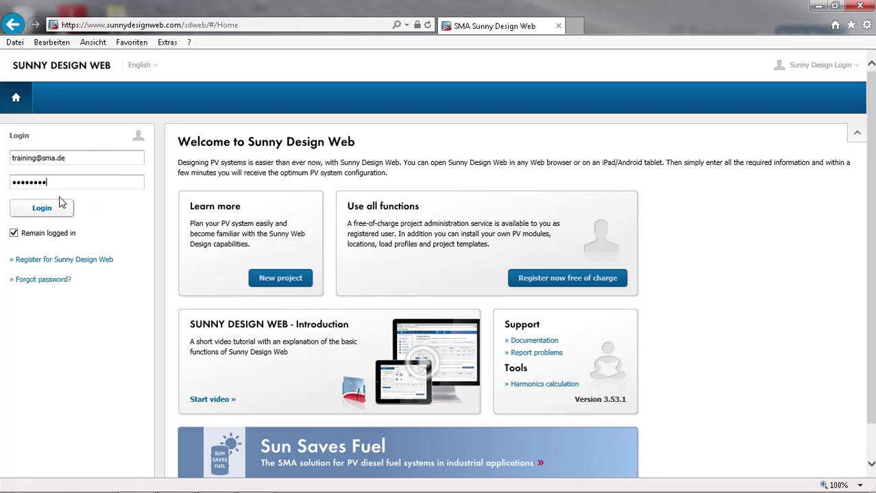
pyautogui.click(56, 209)
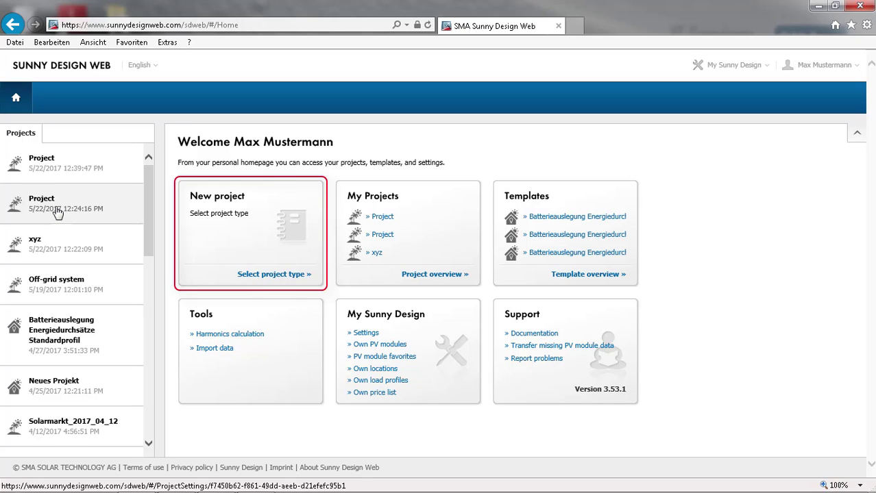
# - Bring up the project type selection from the New project tile
pyautogui.click(280, 275)
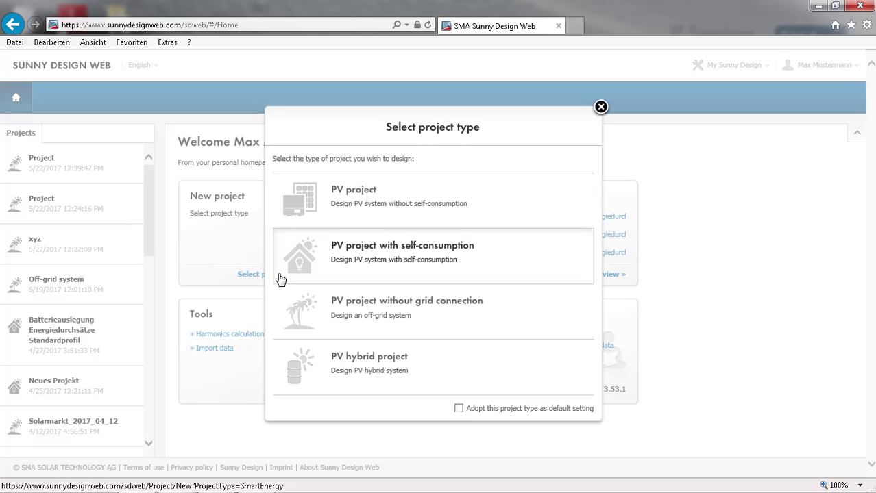
# - Start a PV project without grid connection and name it 'Project'
pyautogui.click(488, 321)
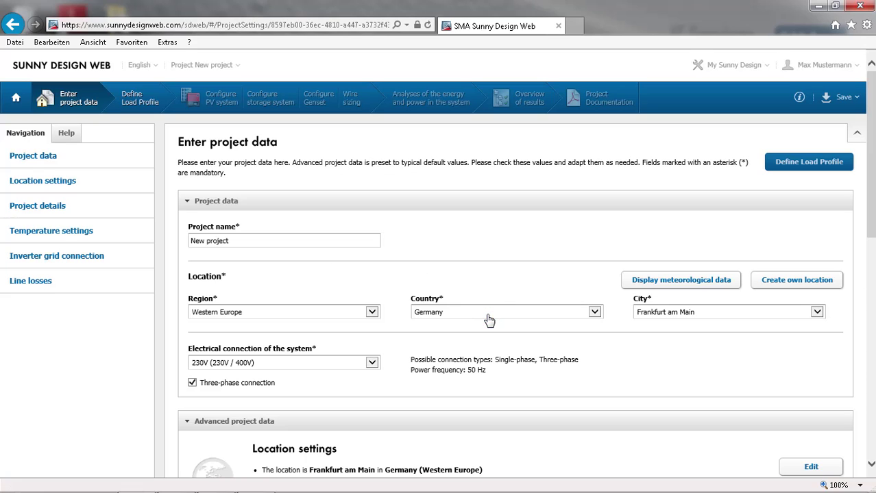
pyautogui.tripleClick(239, 240)
pyautogui.write('Project')
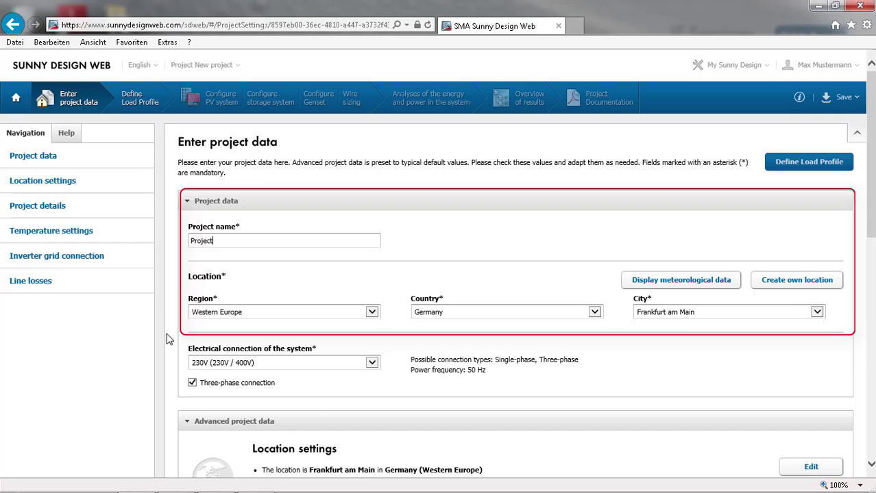
# - Set the project location to Region Africa, Country Ghana, City Kumasi
pyautogui.click(370, 312)
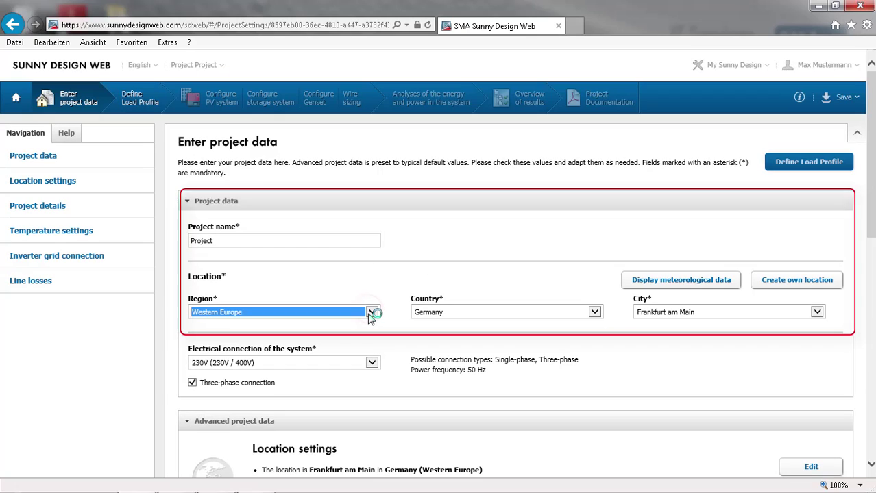
pyautogui.click(370, 313)
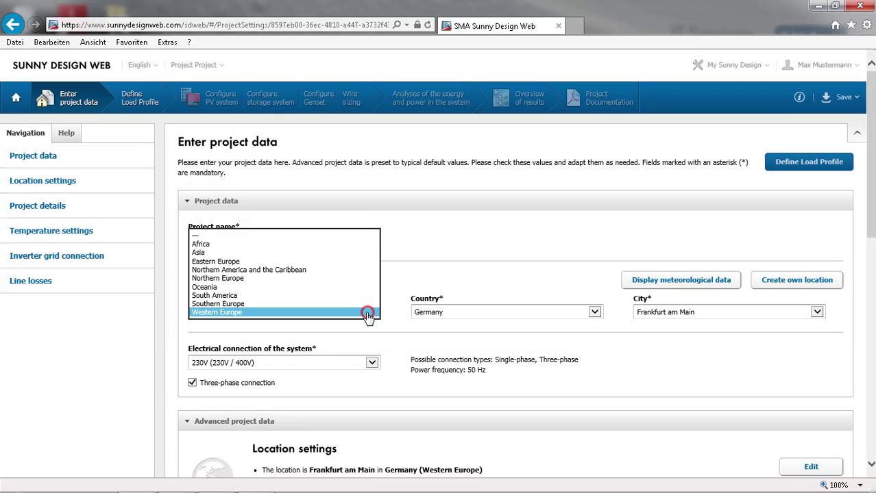
pyautogui.click(209, 244)
pyautogui.click(594, 313)
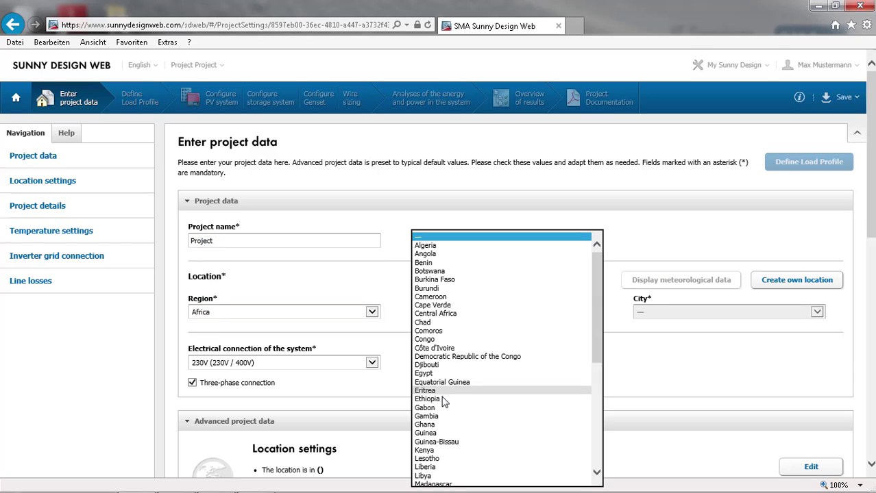
pyautogui.click(435, 425)
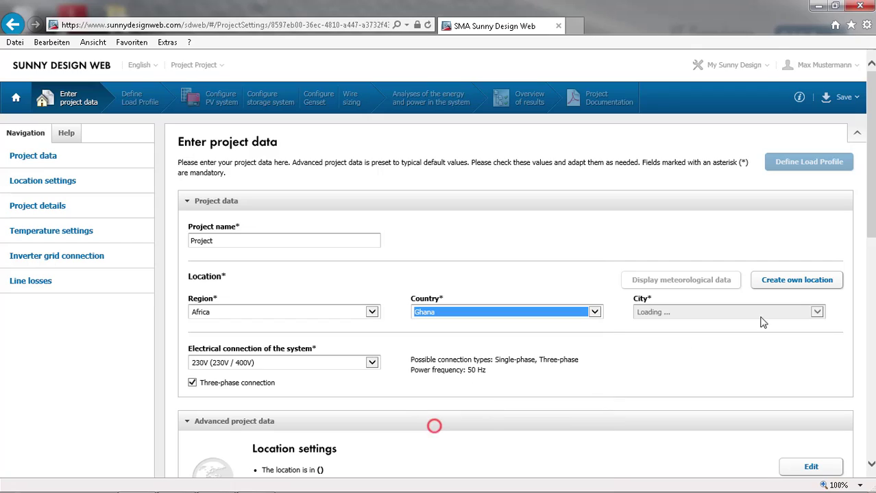
pyautogui.click(817, 314)
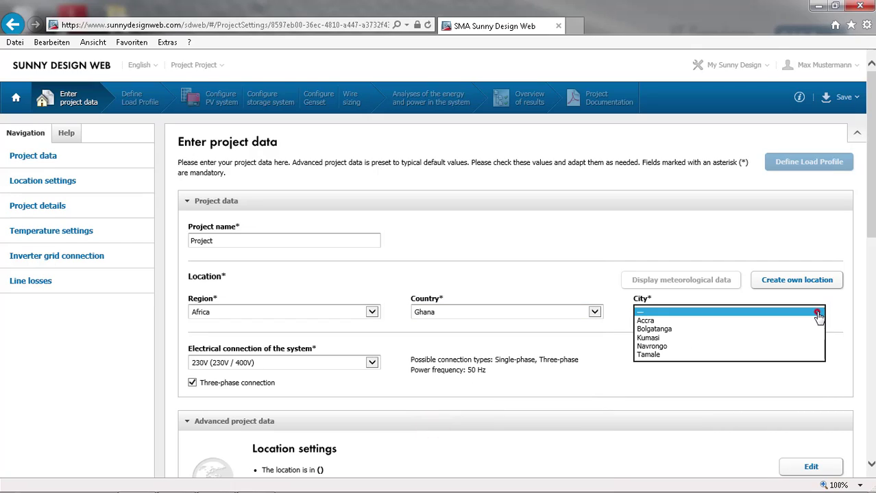
pyautogui.click(696, 337)
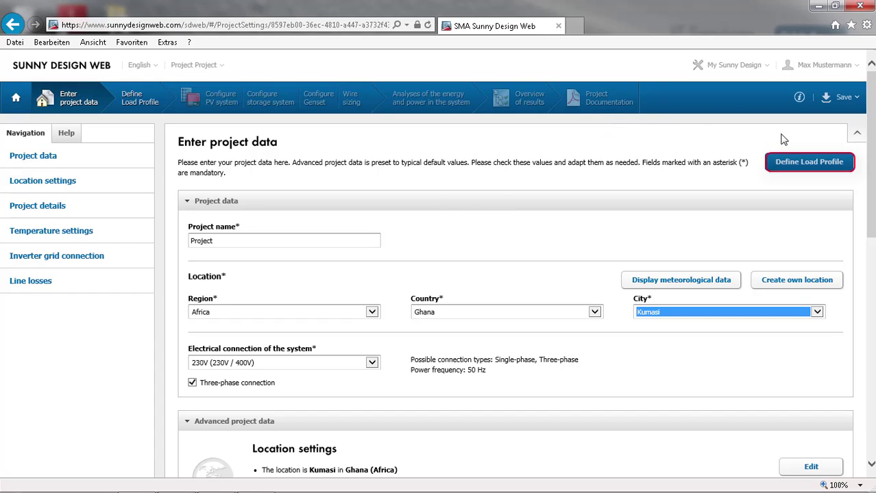
# - Use the Village without production plant profile at 40000 kWh/year and view its seasonal weekly charts
pyautogui.click(806, 162)
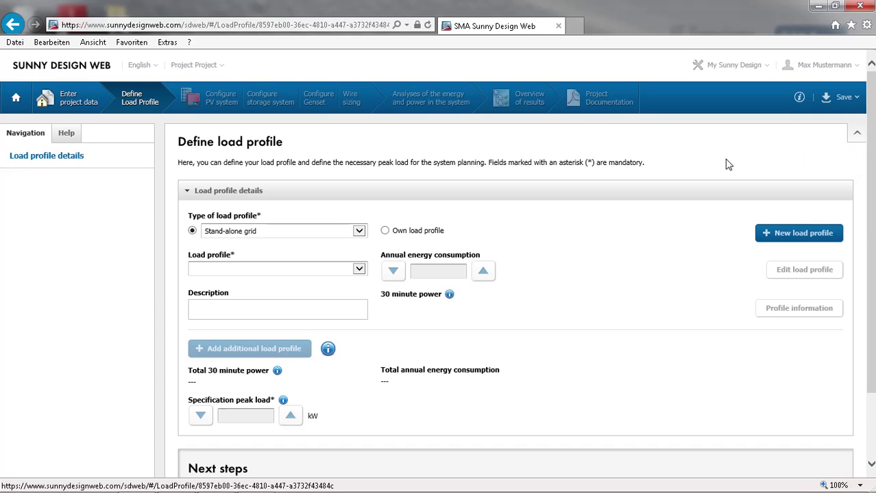
pyautogui.click(359, 270)
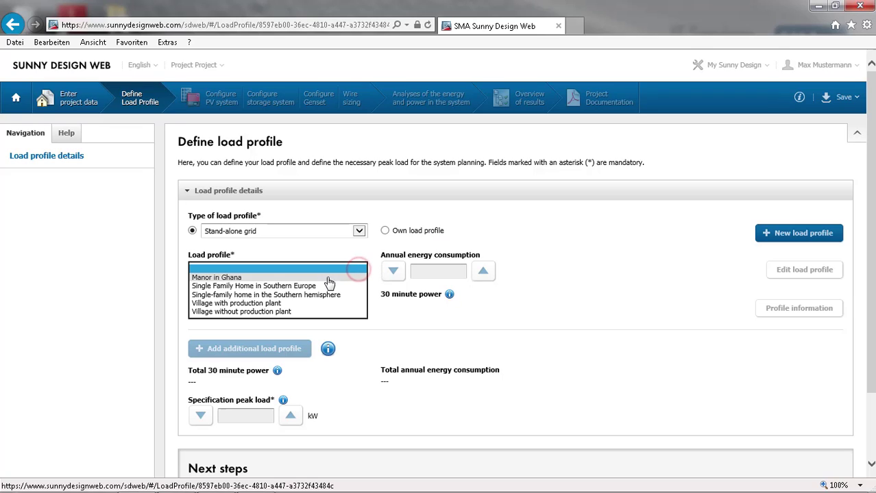
pyautogui.click(281, 312)
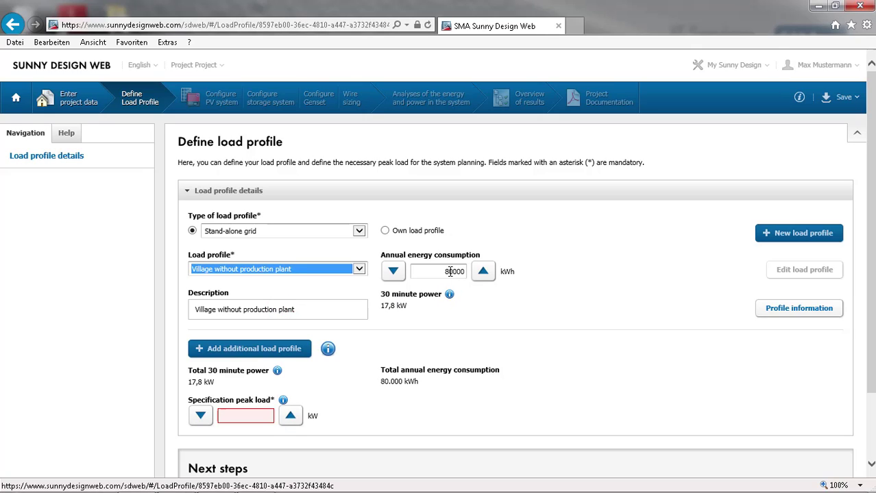
pyautogui.click(446, 271)
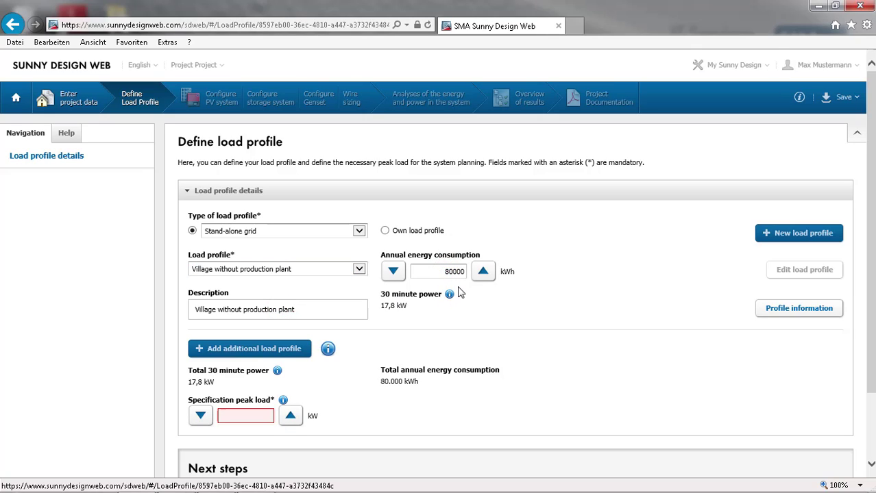
pyautogui.press('Delete')
pyautogui.write('4')
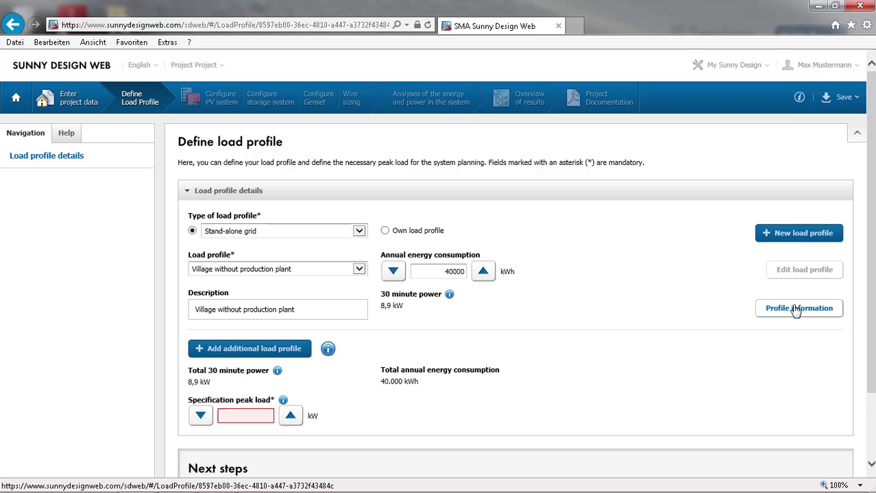
pyautogui.click(796, 311)
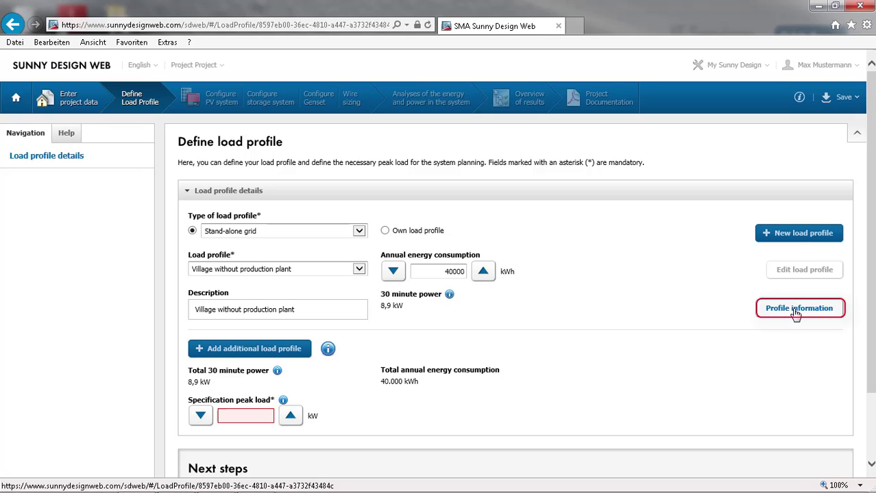
pyautogui.click(796, 312)
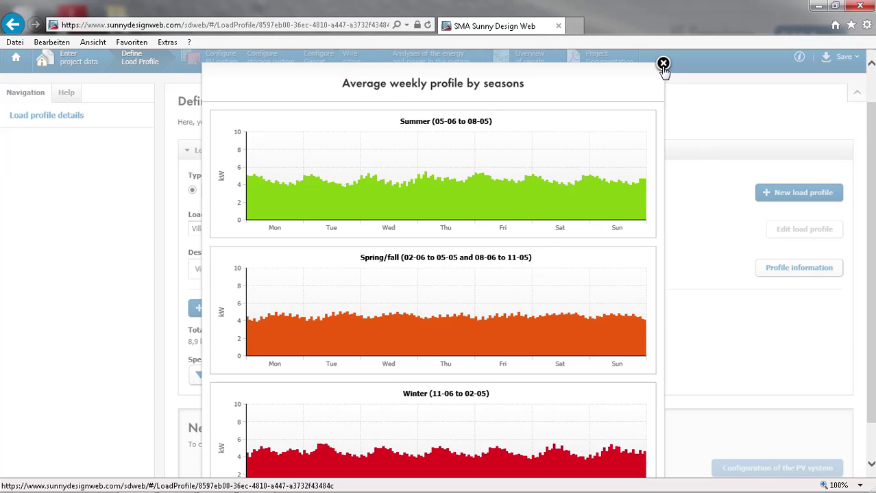
# - Close the seasonal charts and enter a specification peak load of 10,0 kW
pyautogui.click(662, 64)
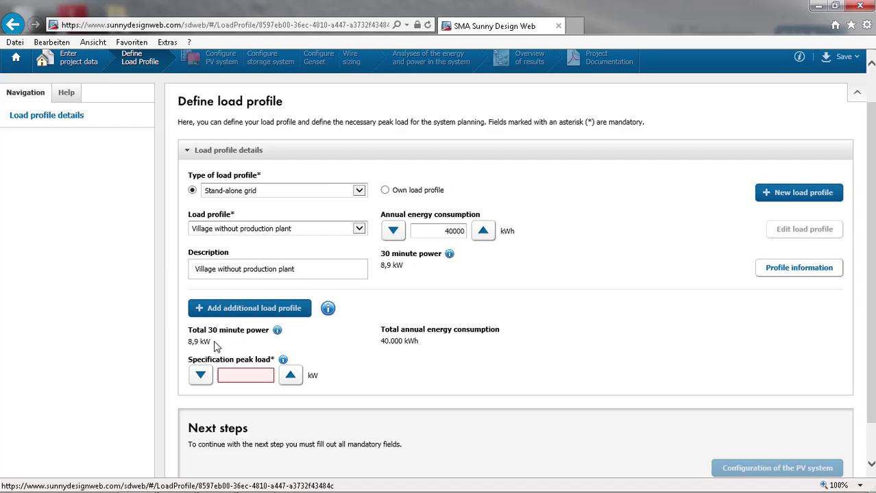
pyautogui.click(229, 373)
pyautogui.write('1')
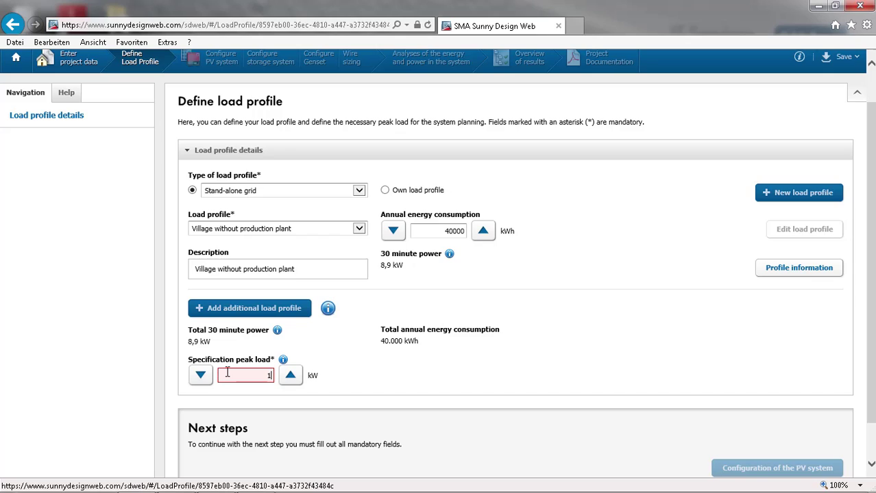
pyautogui.write('0')
pyautogui.click(488, 361)
pyautogui.scroll(-1, 492, 360)
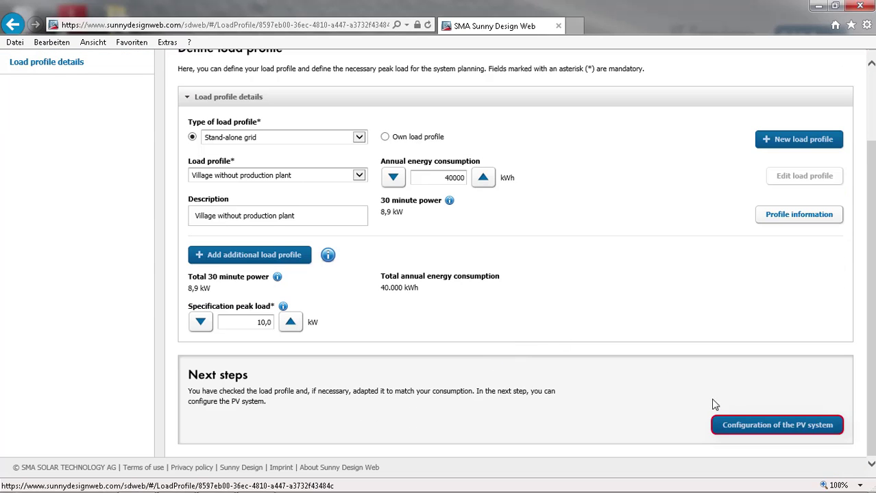
# - Give PV array 1 SMA Demo Poly 240 modules, roof-mounted at 0° azimuth and 10° tilt
pyautogui.click(766, 432)
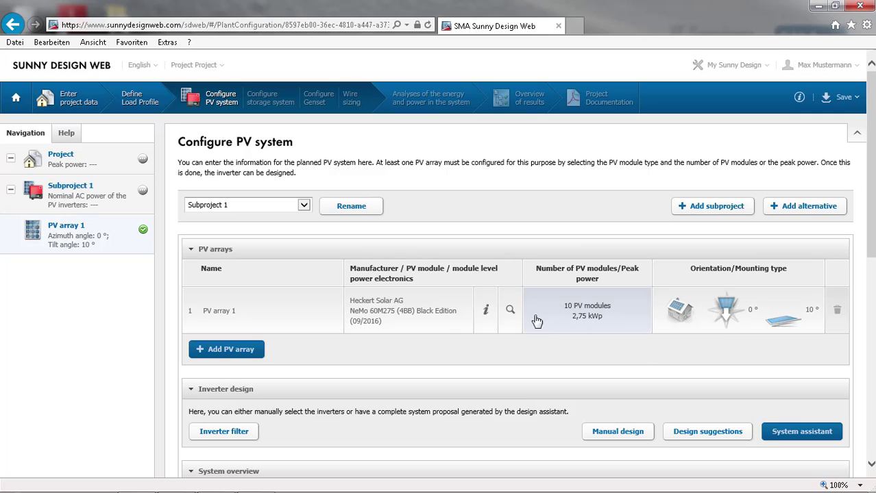
pyautogui.click(427, 325)
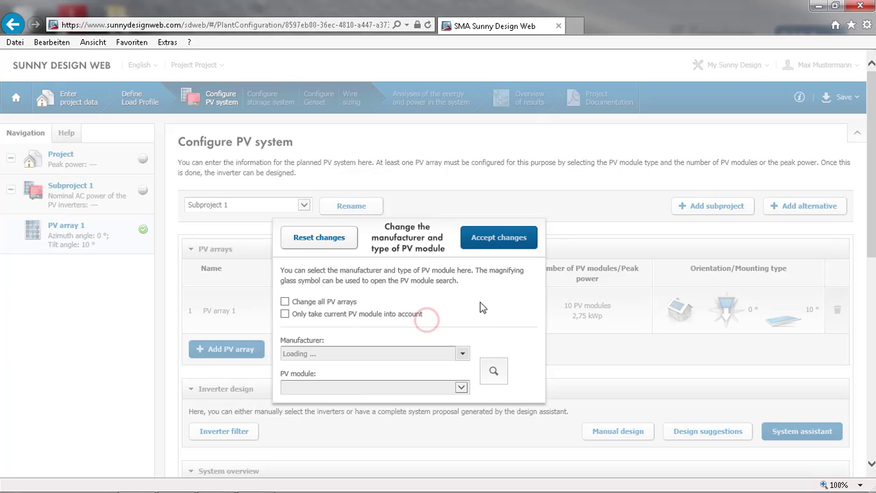
pyautogui.click(462, 354)
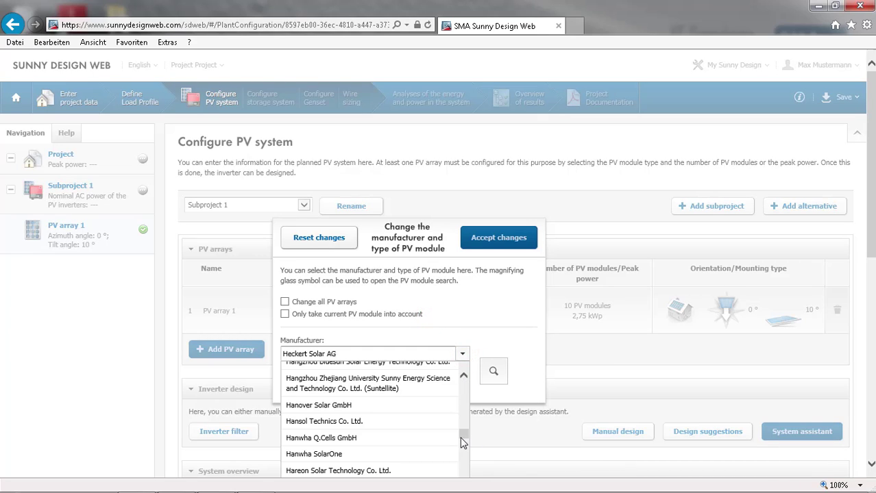
pyautogui.scroll(1, 464, 440)
pyautogui.moveTo(464, 440); pyautogui.dragTo(461, 387)
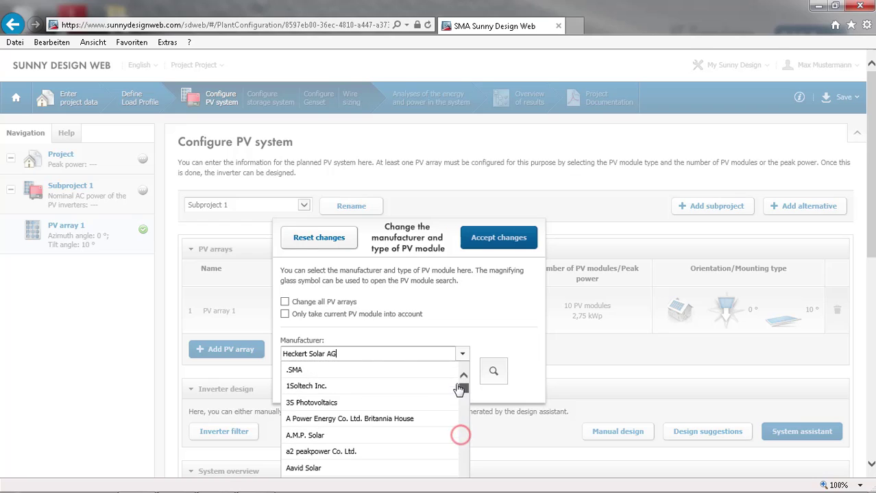
pyautogui.click(325, 374)
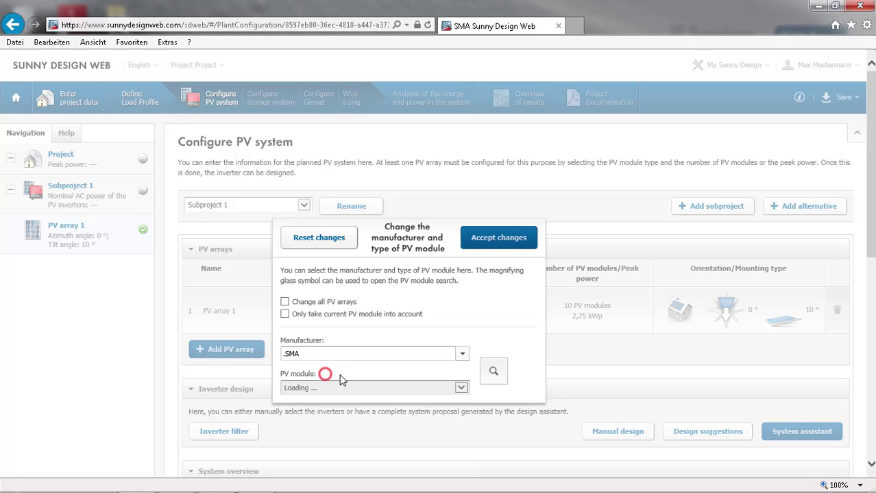
pyautogui.click(513, 239)
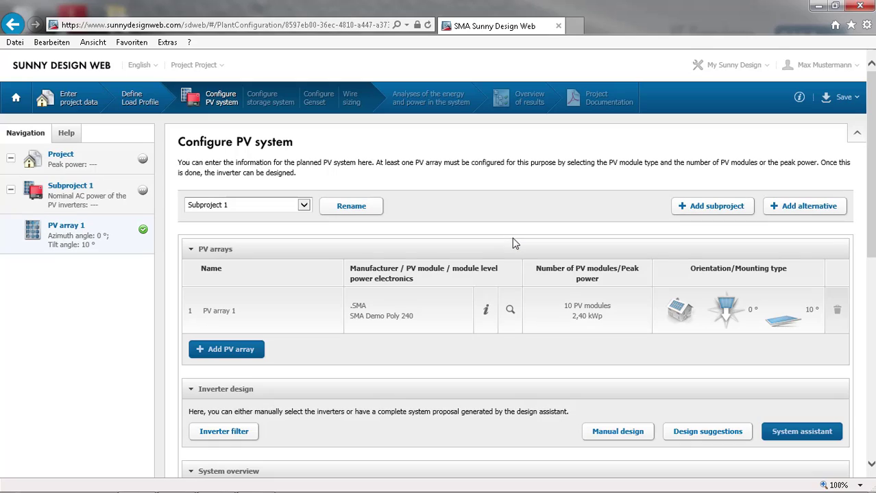
pyautogui.click(716, 317)
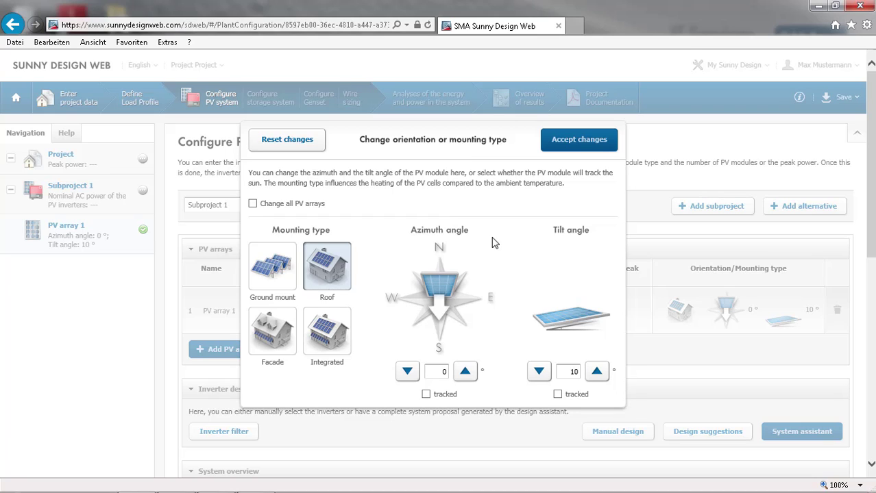
pyautogui.click(591, 147)
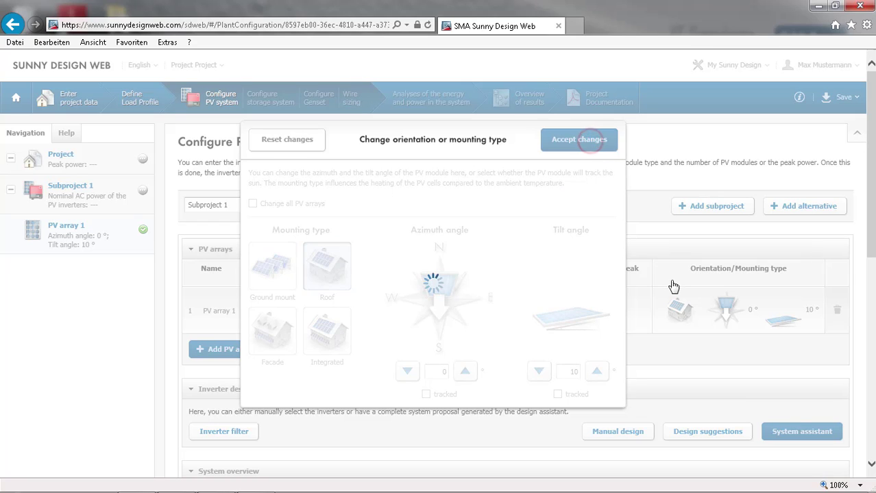
# - Calculate and apply the system assistant proposal, growing PV array 1 to 84 modules (20,16 kWp)
pyautogui.scroll(-2, 593, 345)
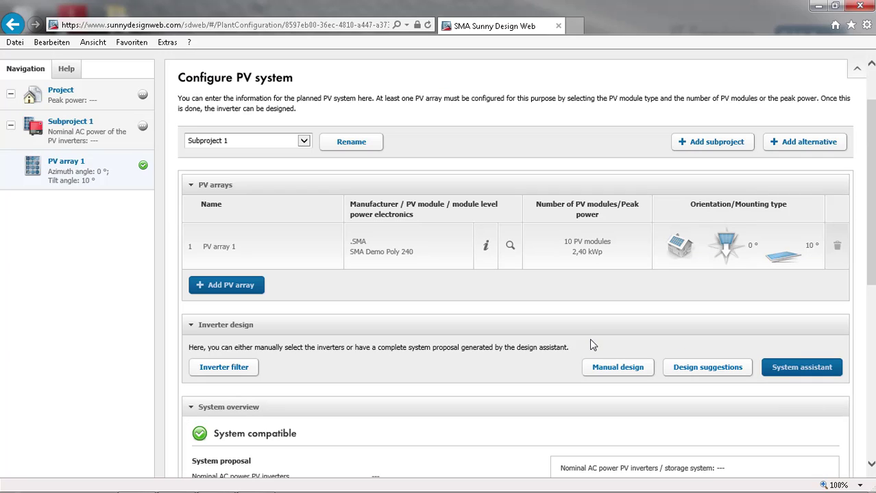
pyautogui.scroll(-2, 592, 344)
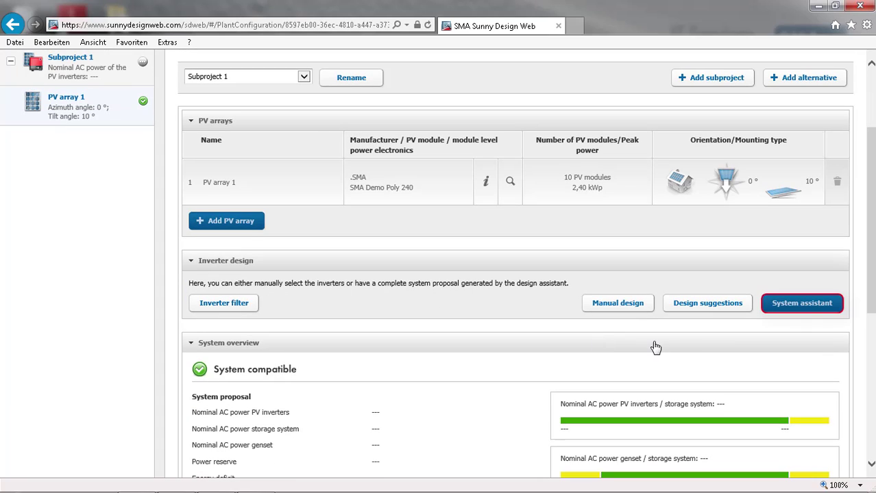
pyautogui.click(807, 305)
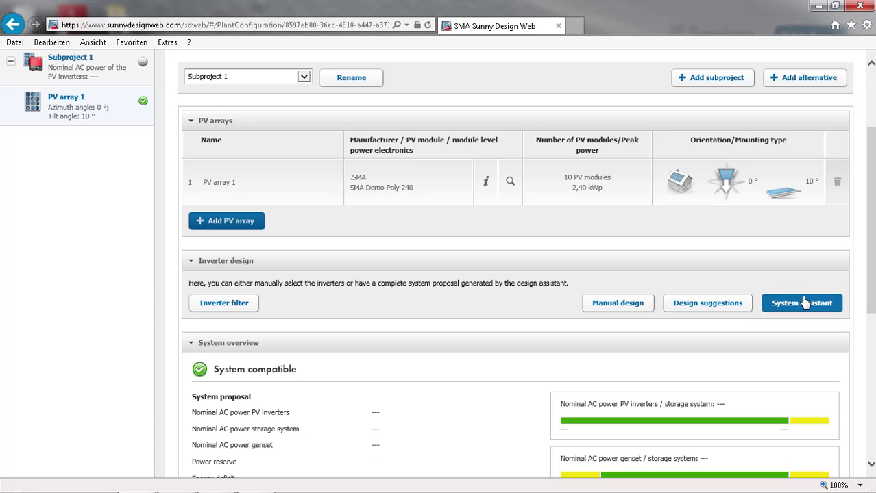
pyautogui.click(803, 304)
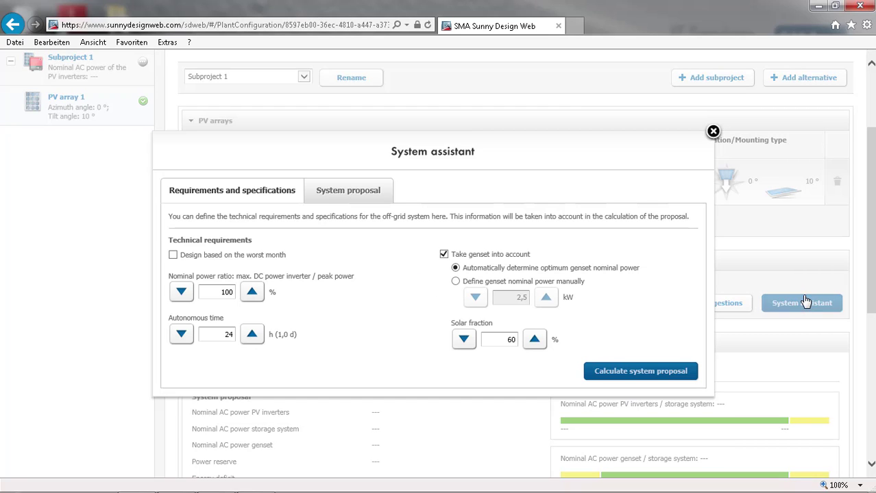
pyautogui.click(632, 371)
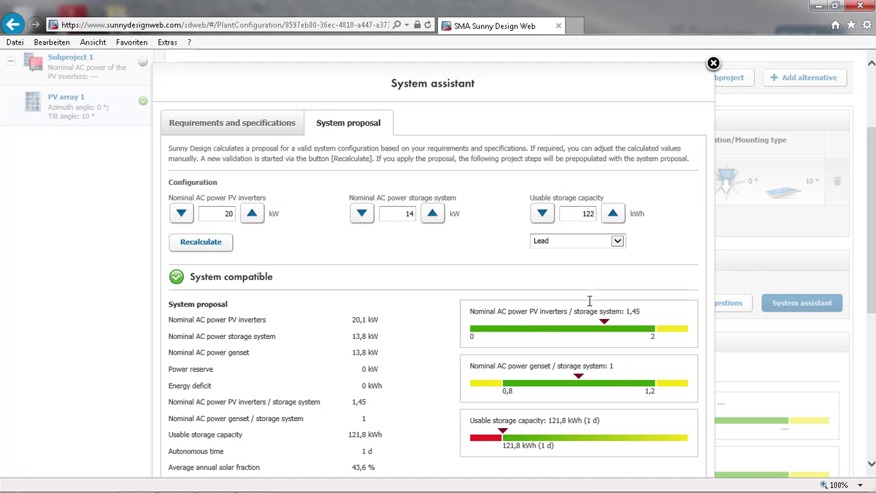
pyautogui.scroll(-2, 588, 306)
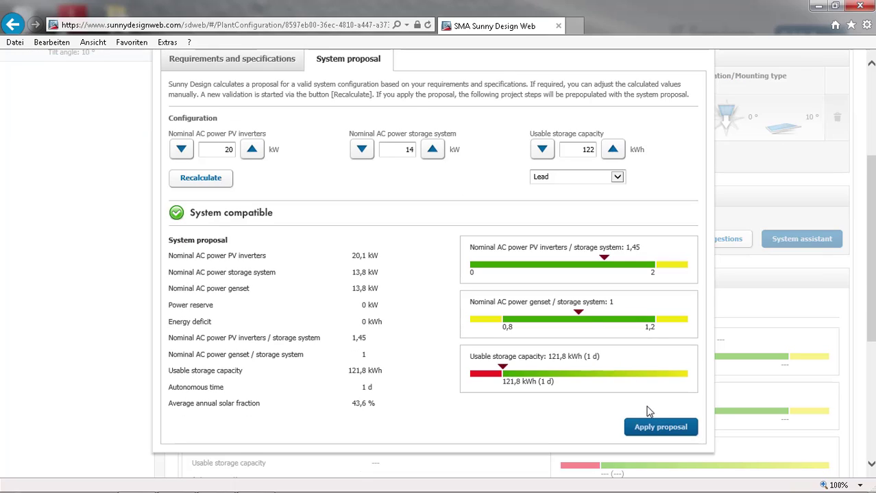
pyautogui.click(660, 428)
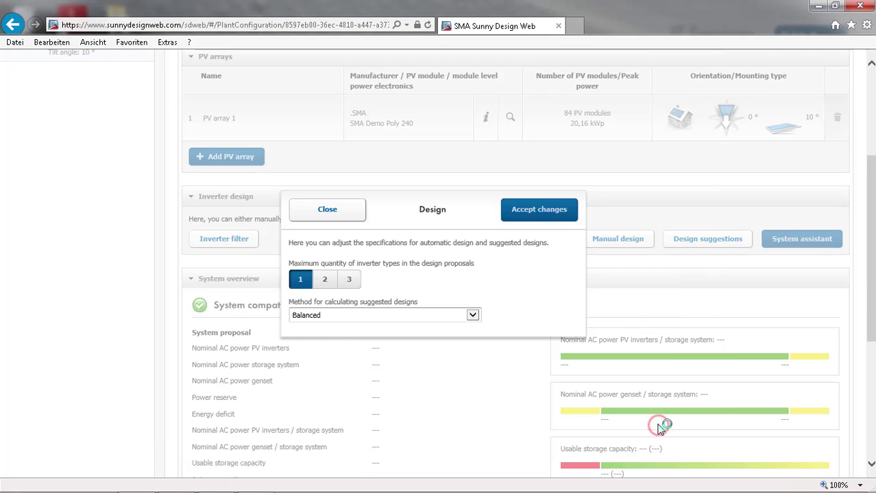
# - Adopt the single STP 20000TL-30 inverter design with 3 x 22 and 1 x 18 strings
pyautogui.click(553, 214)
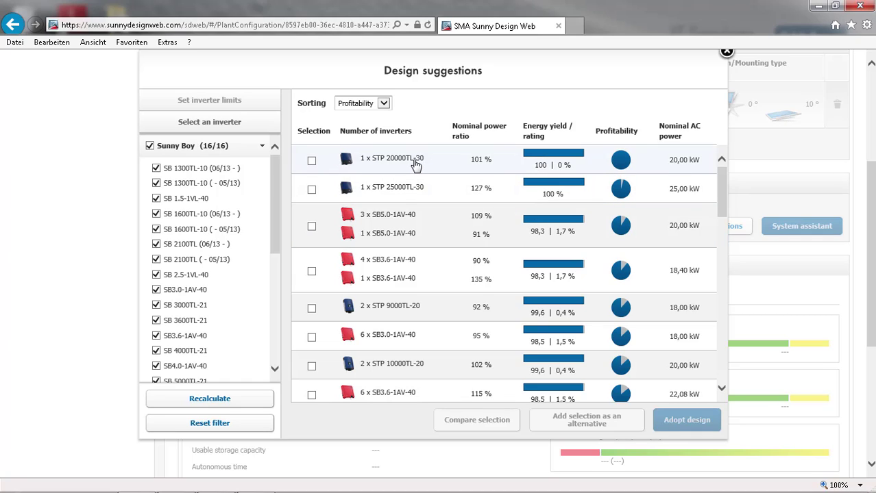
pyautogui.click(415, 161)
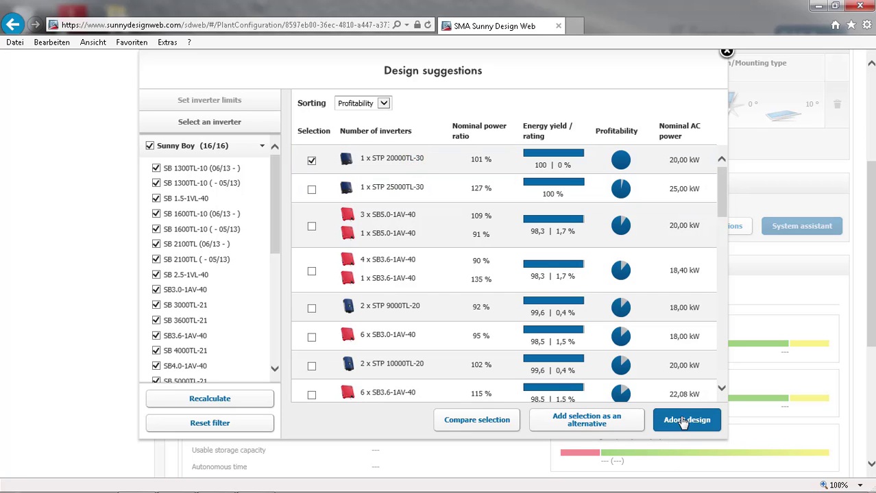
pyautogui.click(683, 421)
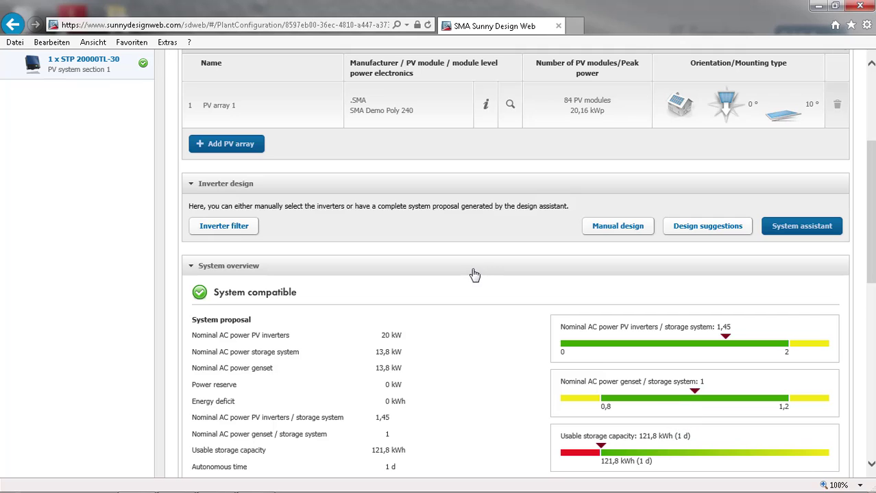
pyautogui.scroll(-4, 466, 273)
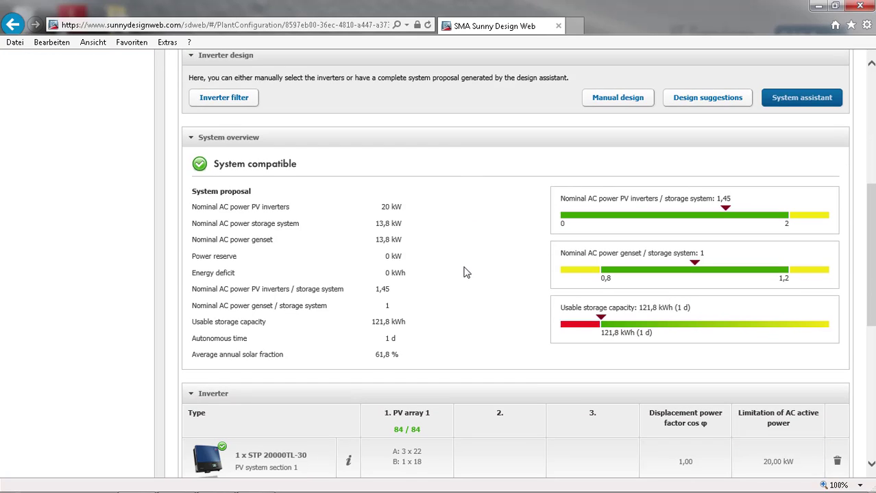
pyautogui.scroll(-1, 466, 273)
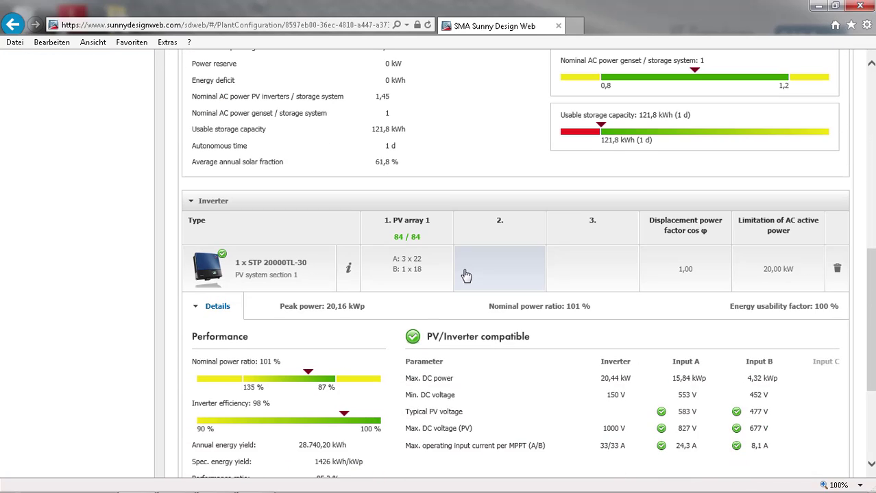
pyautogui.scroll(-1, 466, 276)
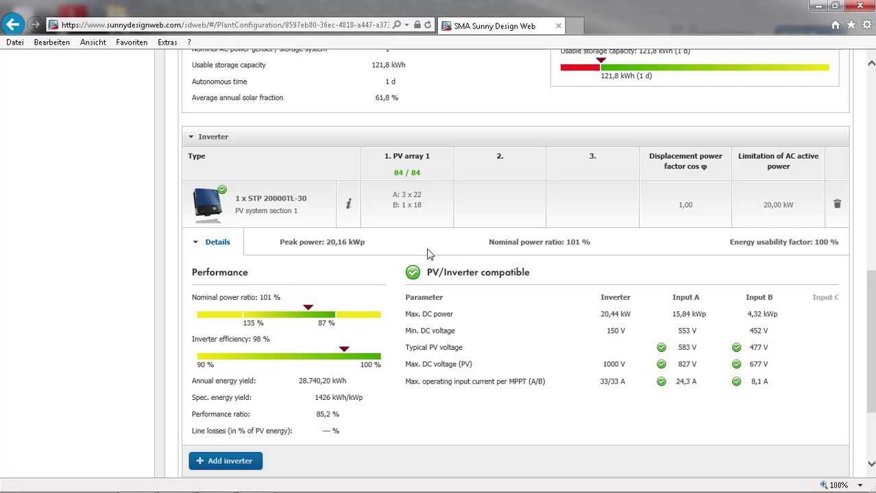
pyautogui.scroll(-2, 452, 255)
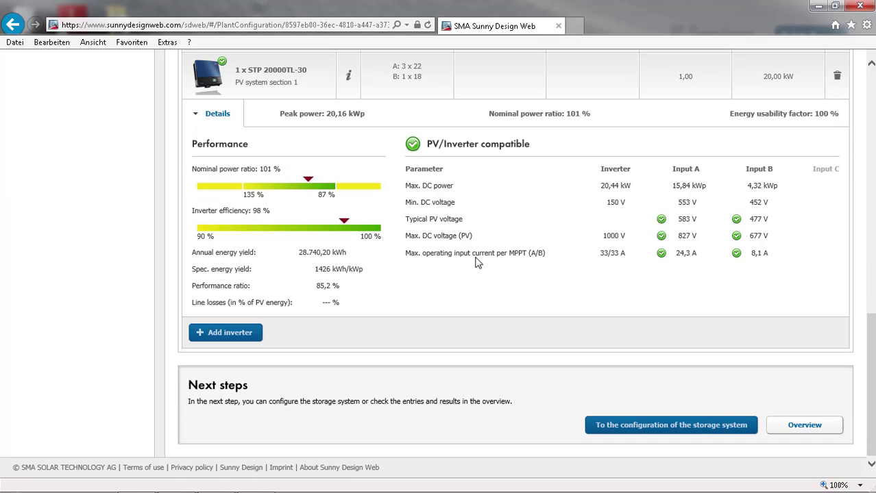
# - Keep 3 x Sunny Island 6.0H with 243,53 kWh lead batteries, leaving battery settings unchanged
pyautogui.click(699, 426)
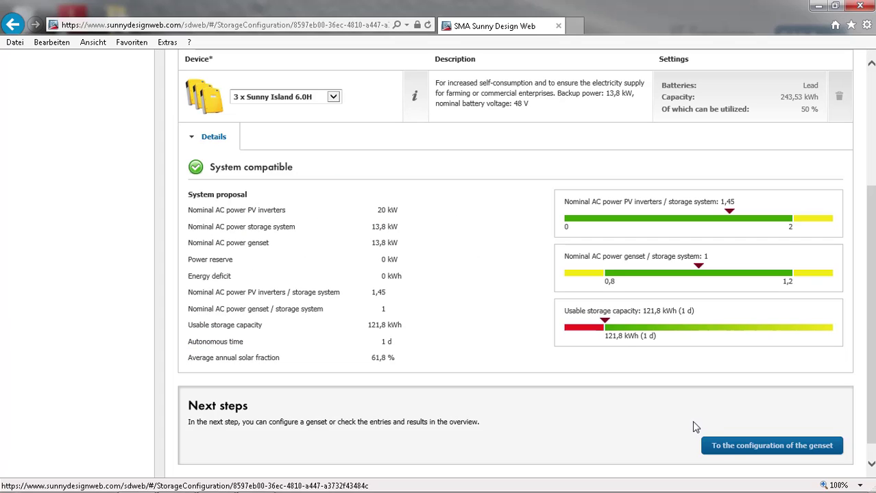
pyautogui.scroll(2, 468, 256)
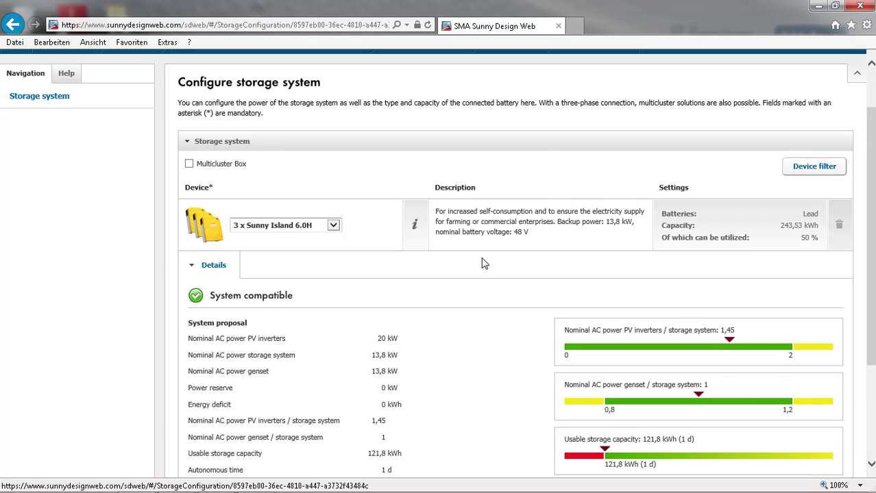
pyautogui.scroll(-1, 483, 263)
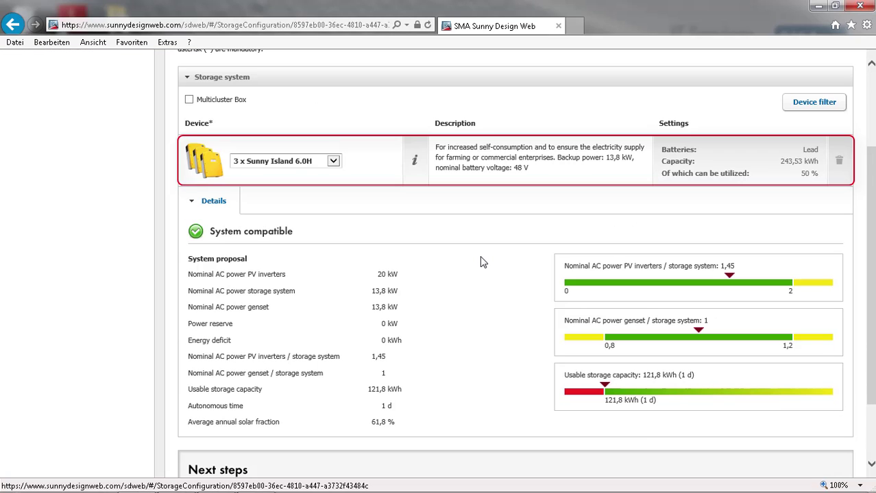
pyautogui.click(338, 163)
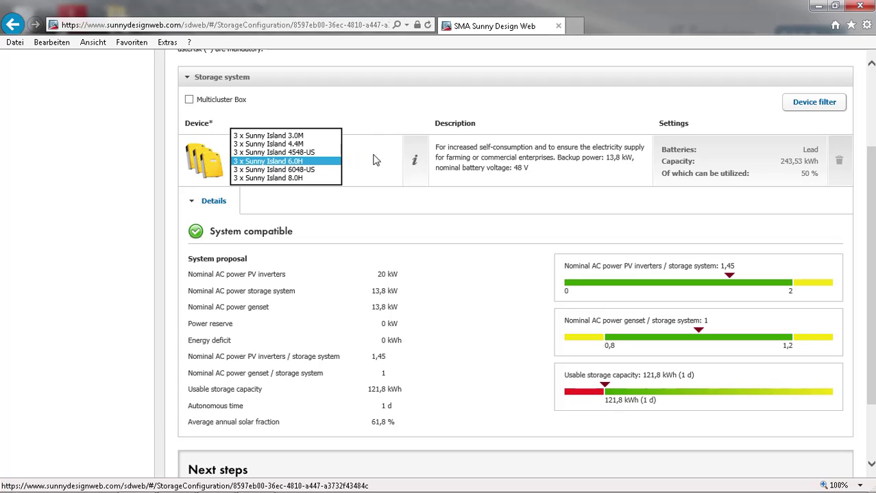
pyautogui.click(376, 159)
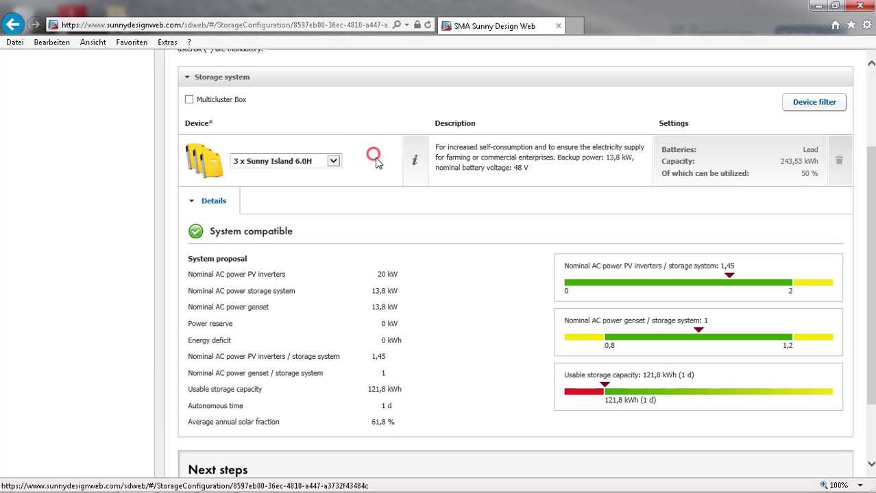
pyautogui.click(716, 160)
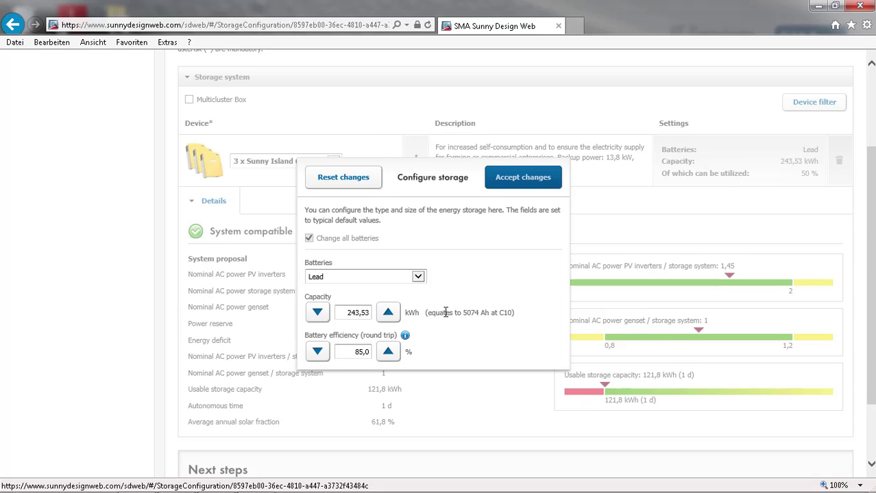
pyautogui.click(667, 223)
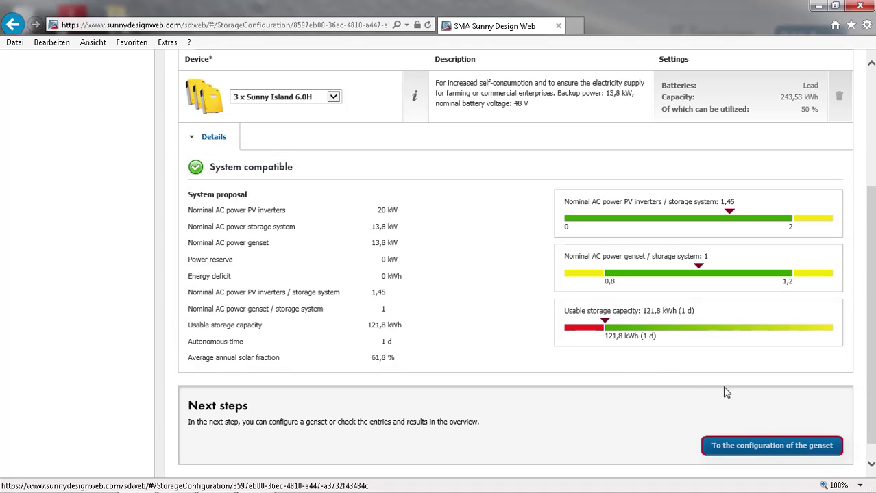
# - Accept the diesel genset parameters of 13,8 kVA and 11 kW unchanged
pyautogui.click(769, 447)
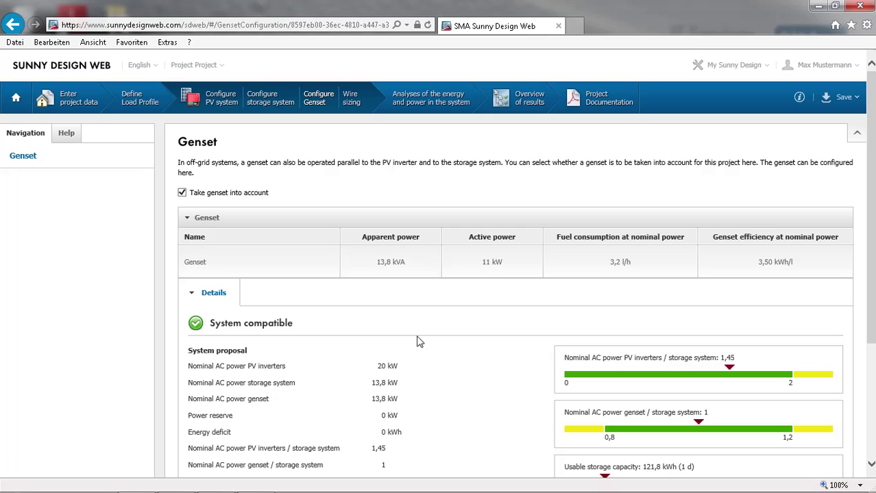
pyautogui.click(413, 266)
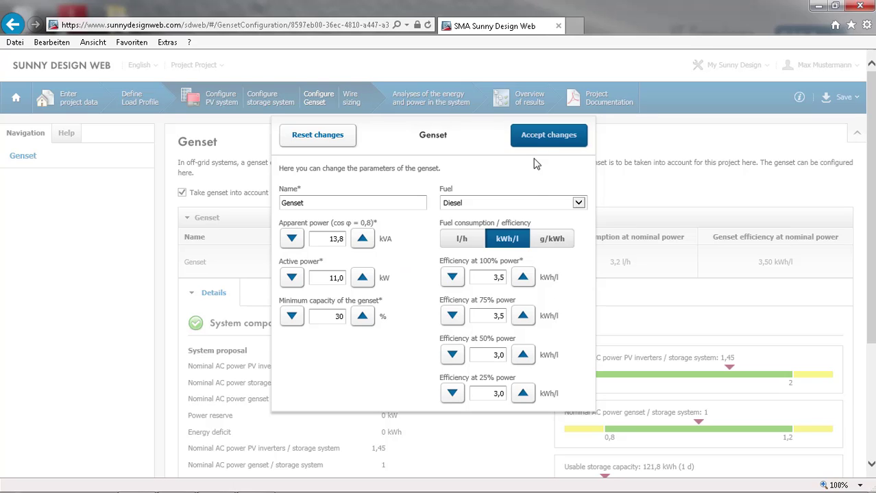
pyautogui.click(576, 140)
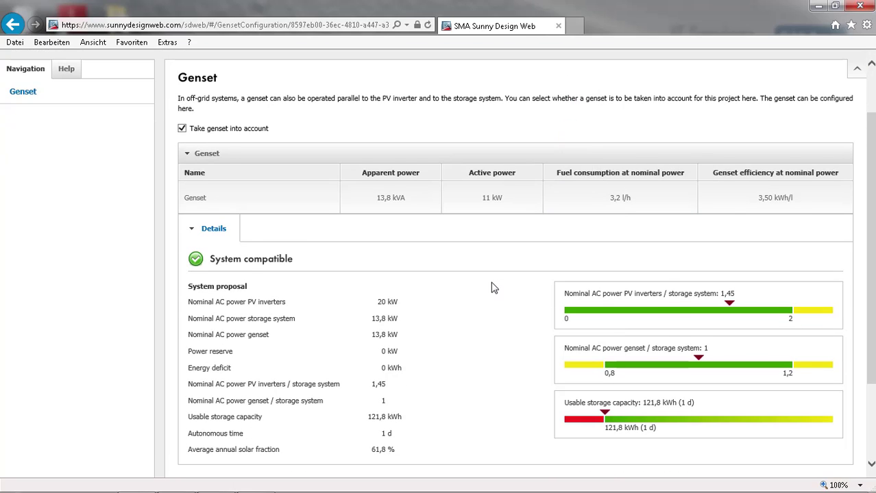
pyautogui.scroll(-2, 492, 288)
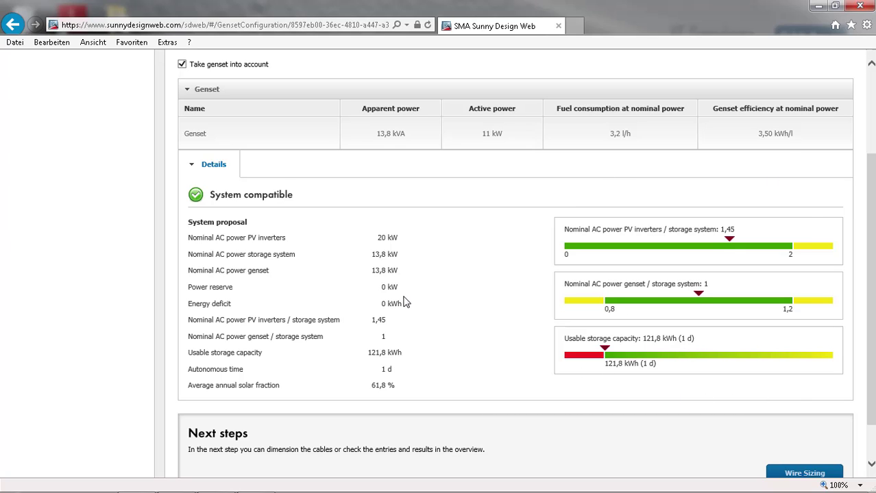
pyautogui.scroll(-2, 406, 301)
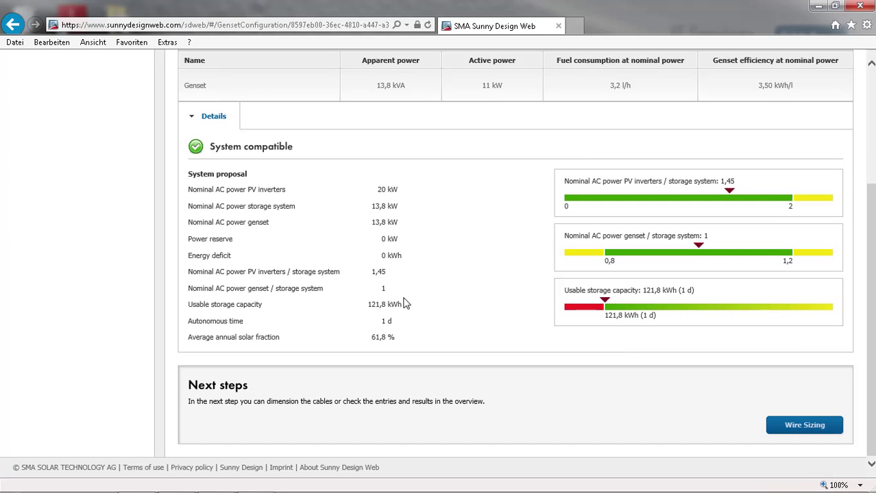
pyautogui.click(792, 428)
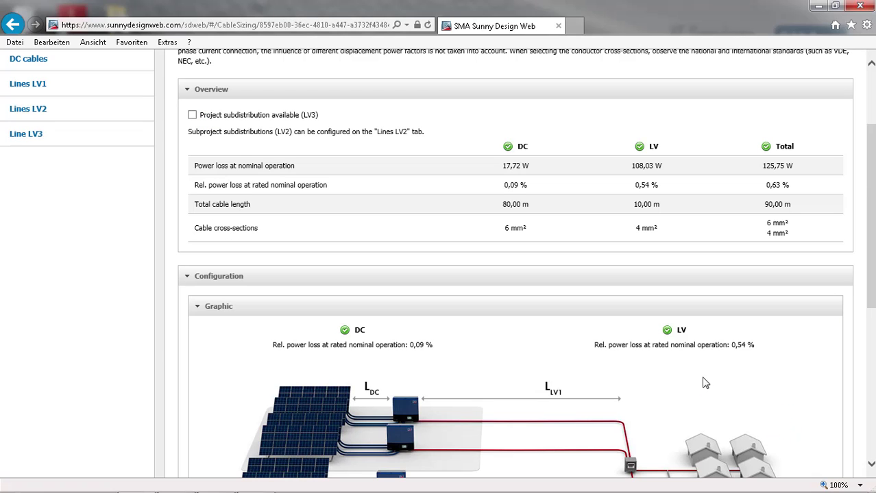
pyautogui.scroll(2, 460, 258)
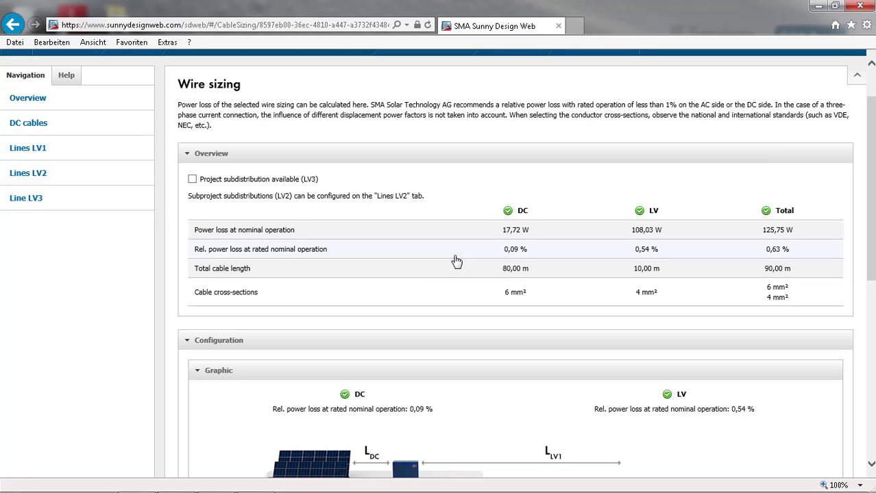
pyautogui.scroll(-3, 462, 264)
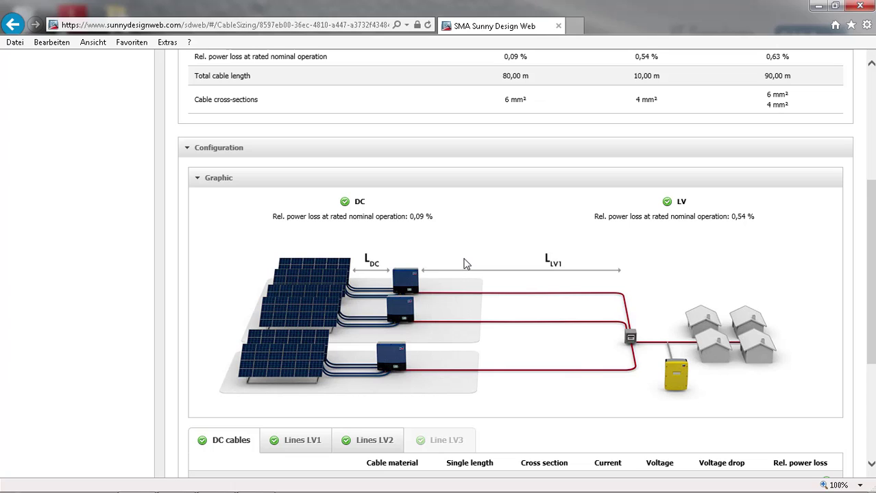
pyautogui.scroll(-2, 438, 260)
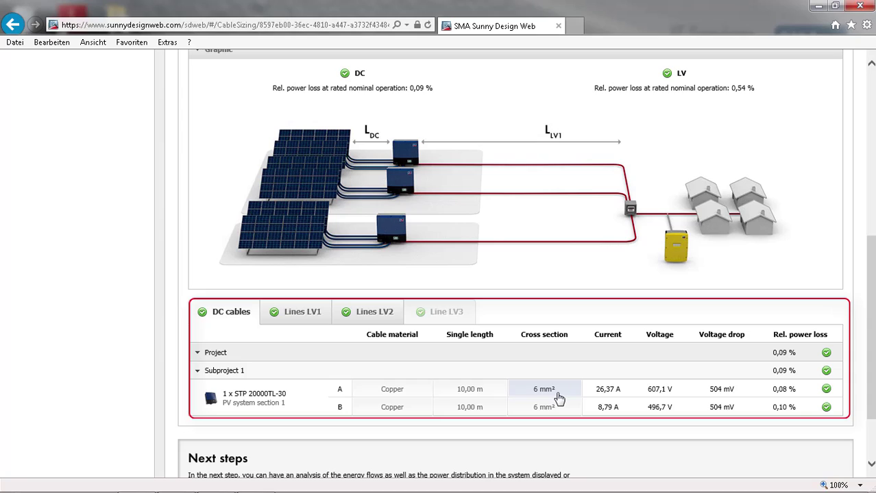
pyautogui.click(299, 317)
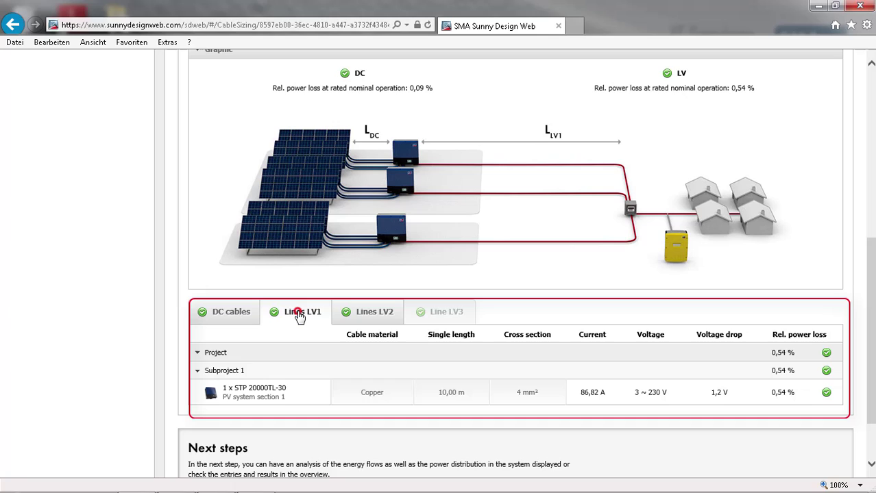
pyautogui.click(370, 316)
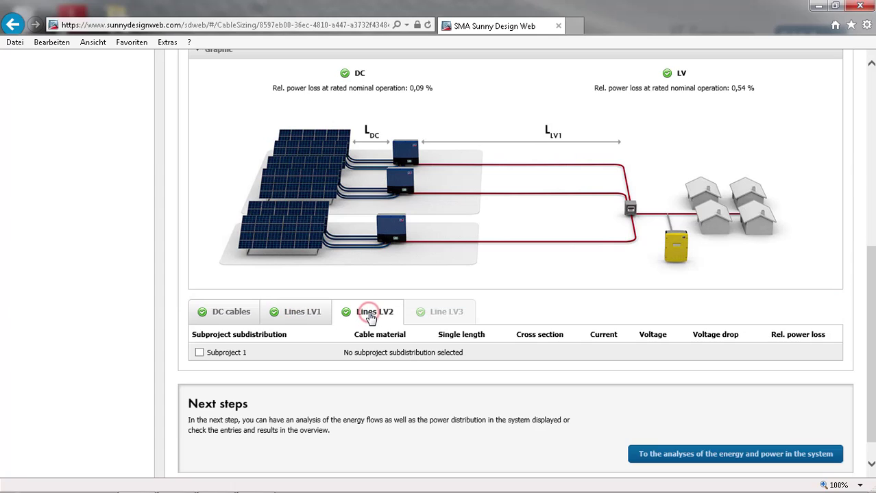
pyautogui.click(231, 312)
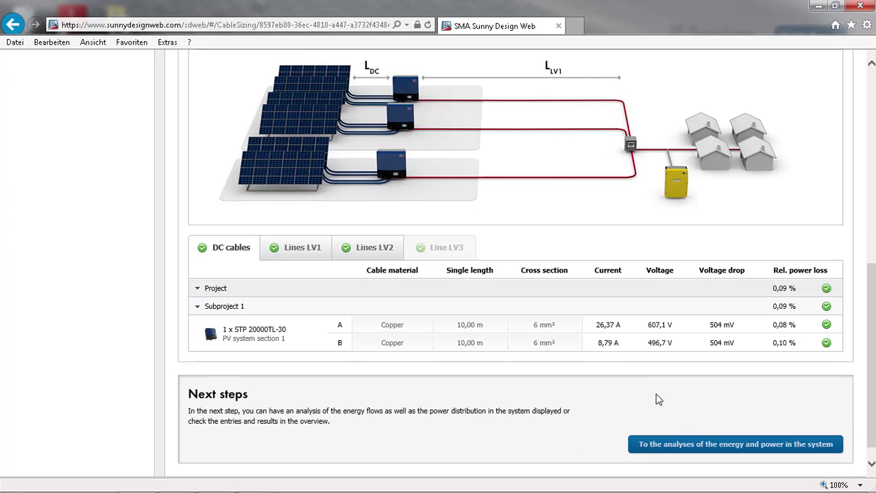
# - Review the Power, Energy and Solar fraction analyses, confirming system compatibility and 61,8 % annual solar fraction
pyautogui.click(704, 446)
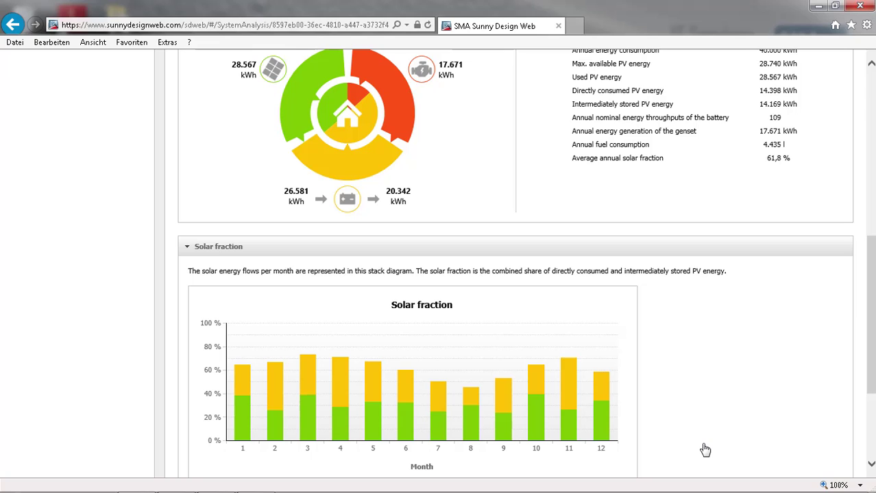
pyautogui.scroll(6, 709, 442)
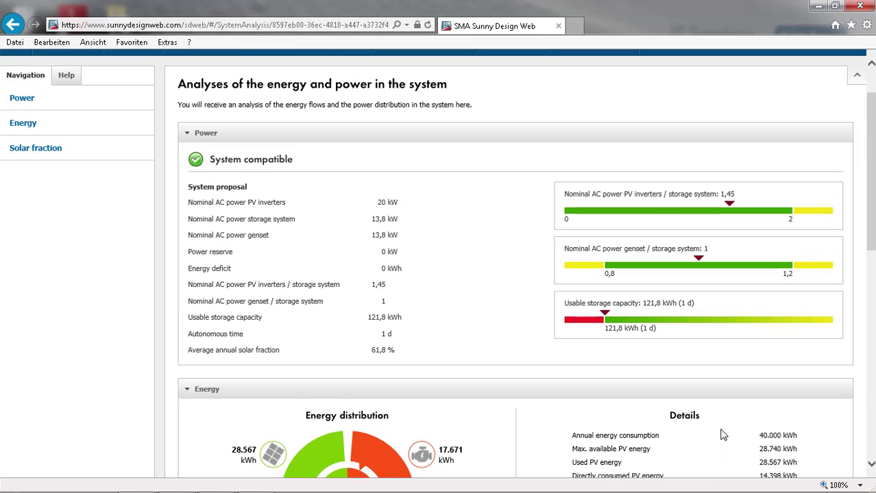
pyautogui.scroll(-1, 723, 435)
pyautogui.scroll(-2, 723, 435)
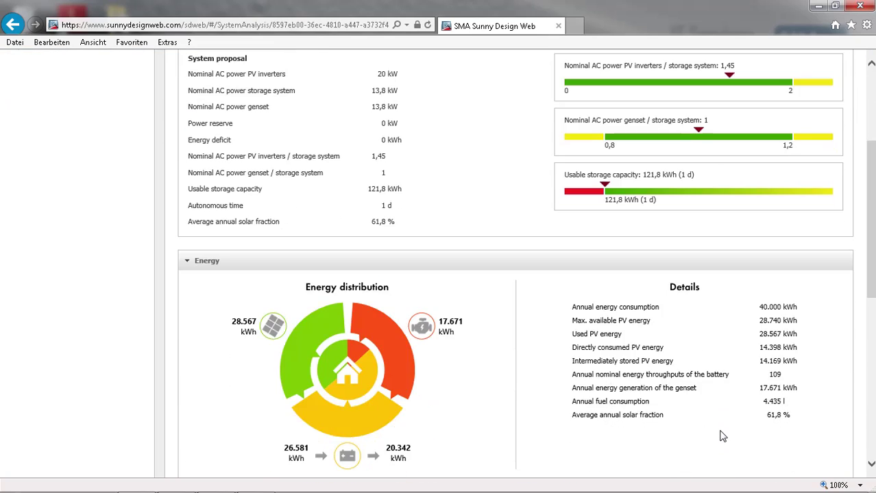
pyautogui.scroll(-1, 723, 437)
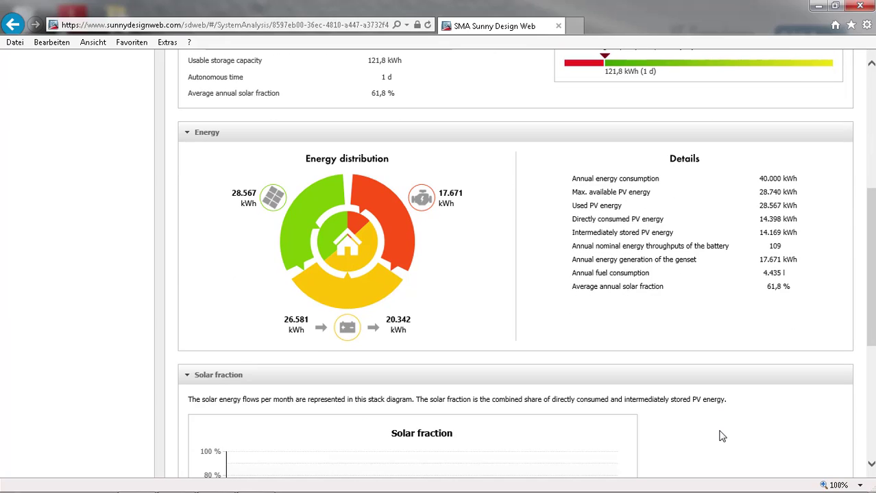
pyautogui.scroll(-4, 722, 436)
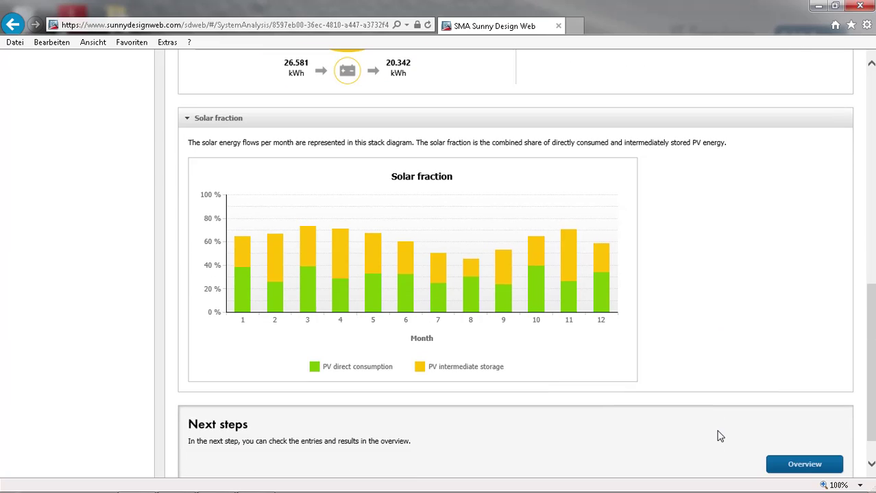
pyautogui.scroll(-1, 720, 436)
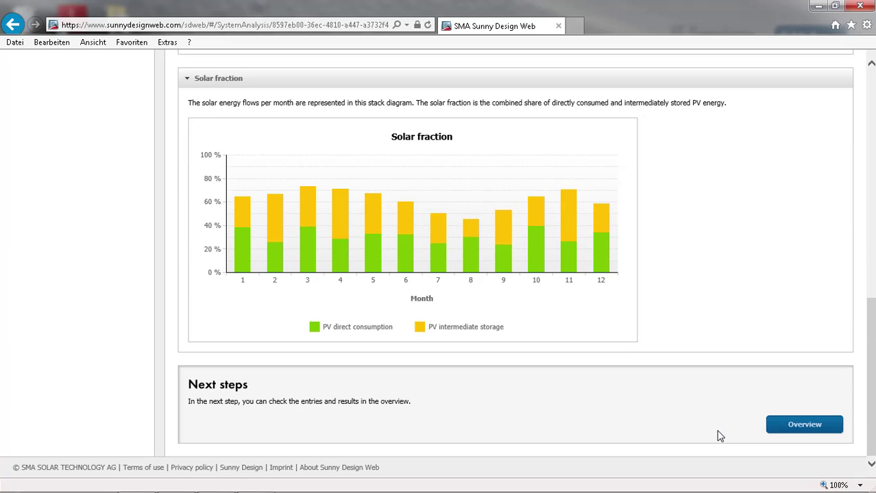
# - Review the results overview: 0 warnings, 0 errors and 0,63 % total cable loss
pyautogui.click(814, 426)
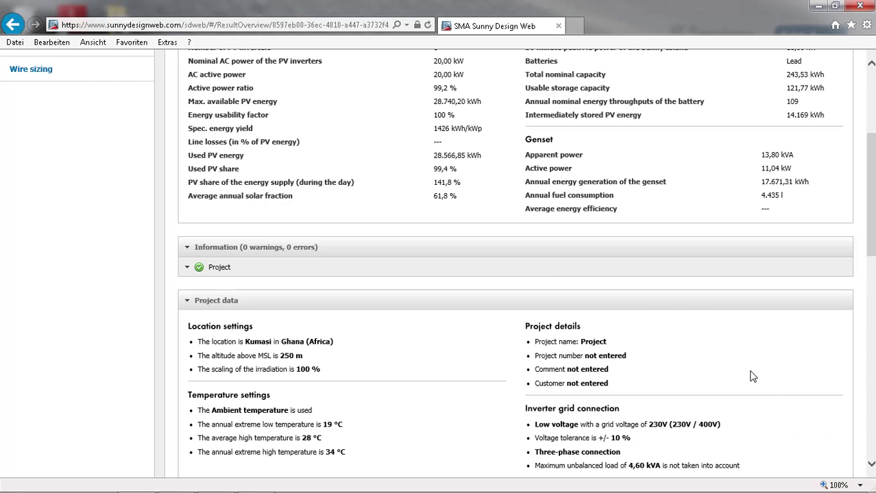
pyautogui.scroll(3, 516, 228)
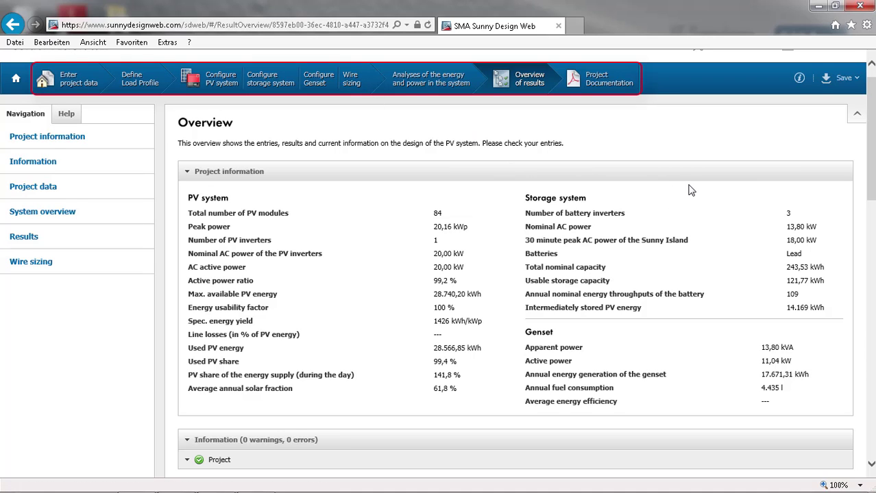
pyautogui.scroll(-2, 690, 191)
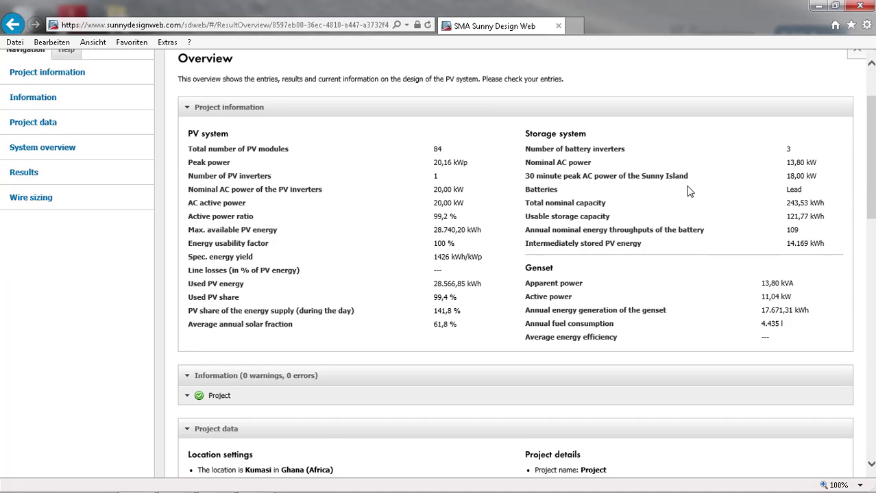
pyautogui.scroll(-12, 690, 192)
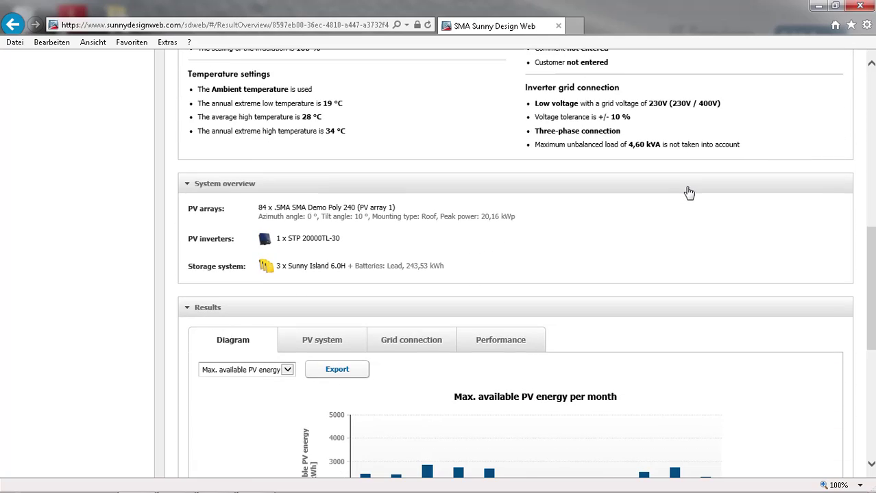
pyautogui.scroll(-5, 690, 194)
pyautogui.scroll(-5, 688, 193)
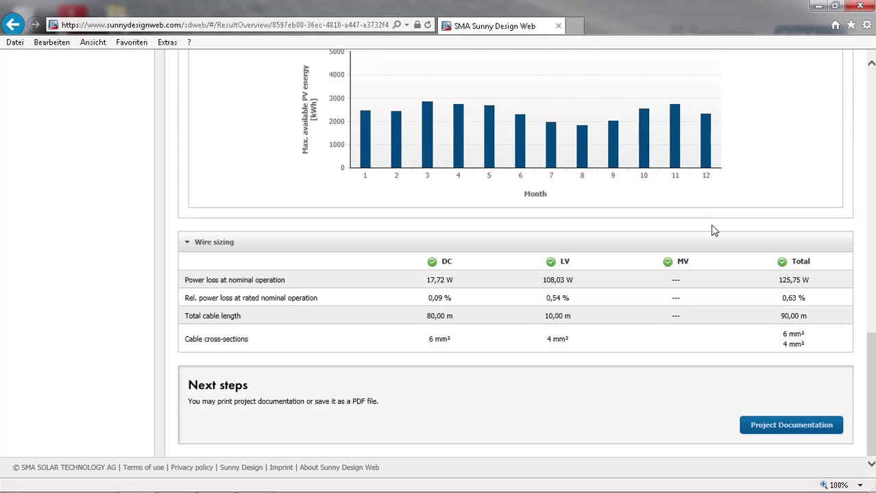
# - Check the project documentation settings with all eight documents on A4 and preview the 9-page report
pyautogui.click(764, 425)
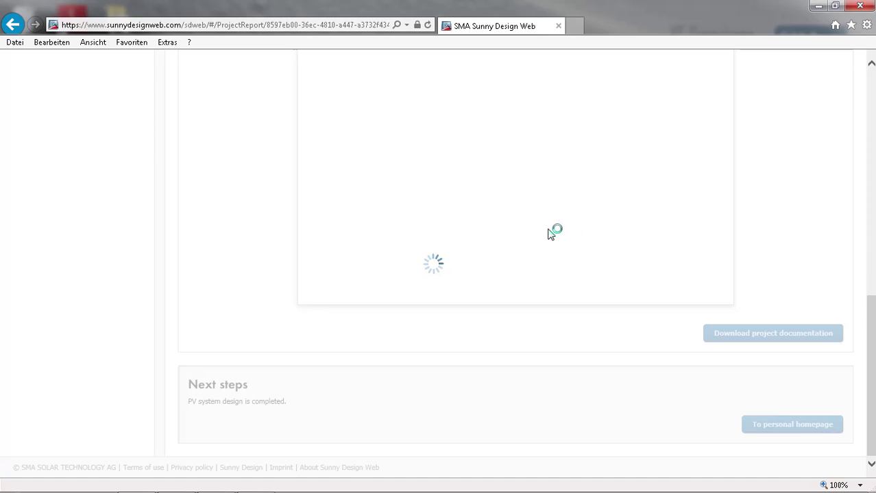
pyautogui.scroll(5, 518, 202)
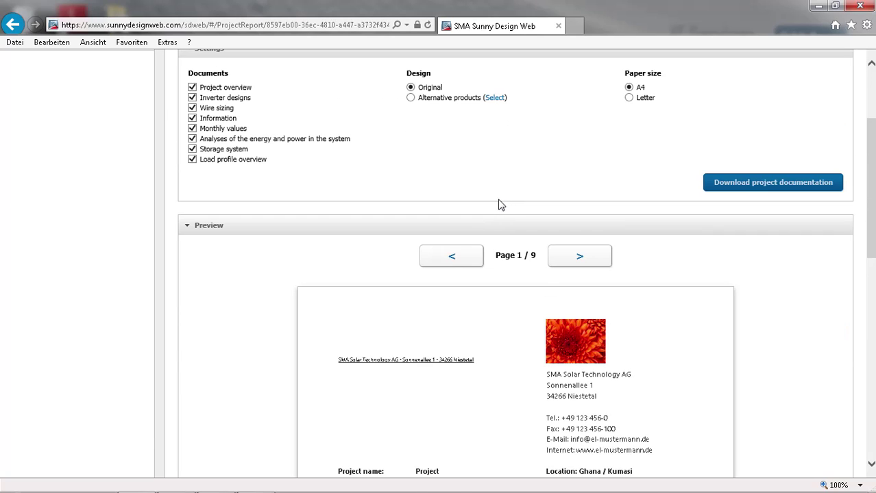
pyautogui.scroll(2, 504, 202)
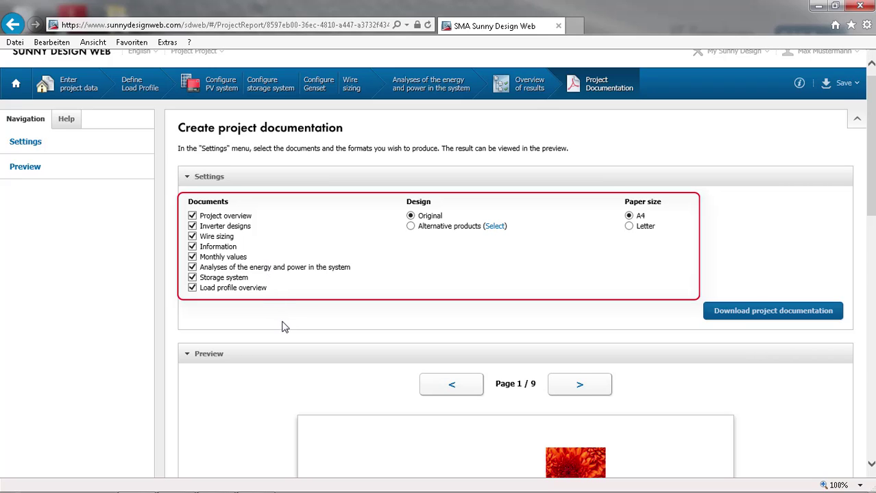
pyautogui.scroll(-5, 539, 272)
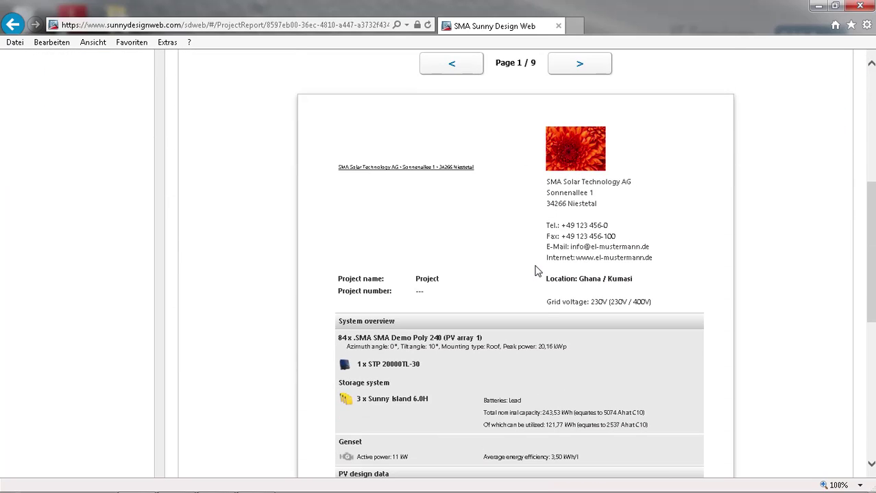
pyautogui.scroll(-3, 536, 271)
pyautogui.scroll(3, 537, 270)
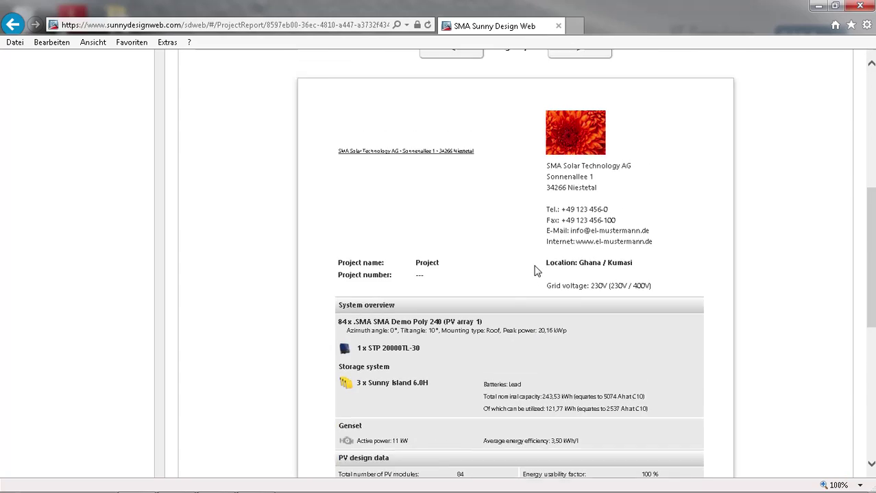
pyautogui.scroll(5, 536, 271)
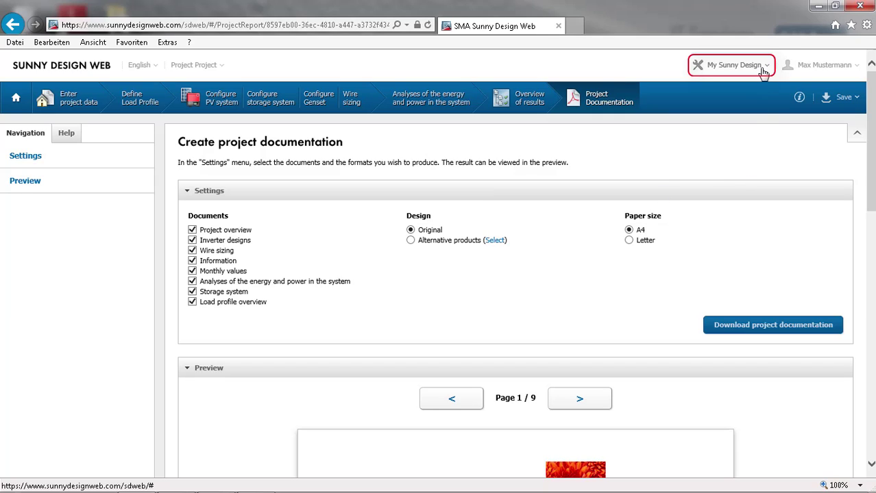
pyautogui.scroll(-5, 649, 229)
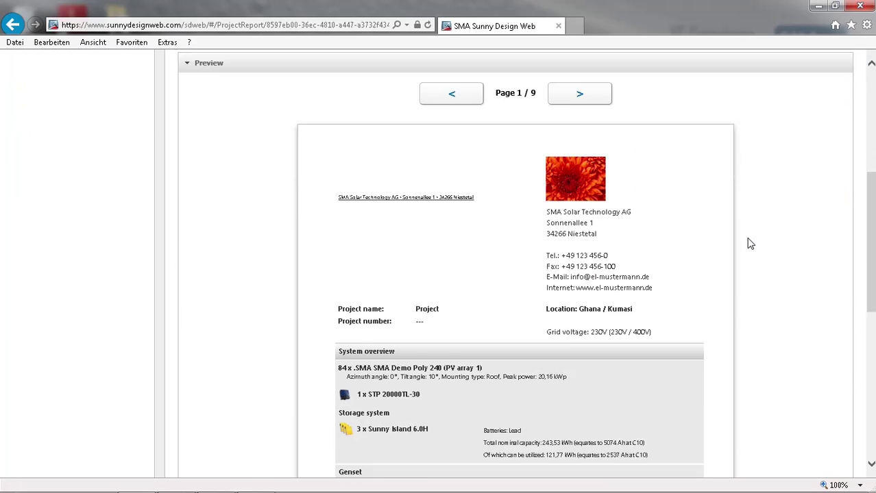
pyautogui.scroll(-1, 749, 241)
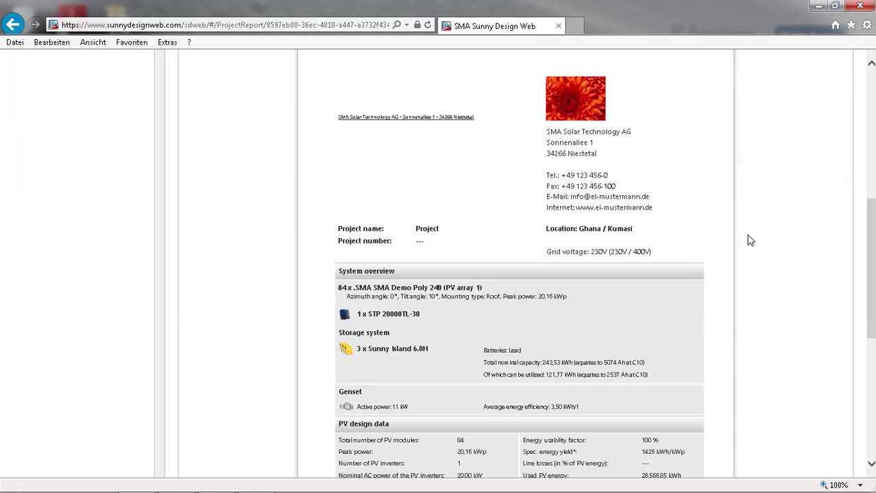